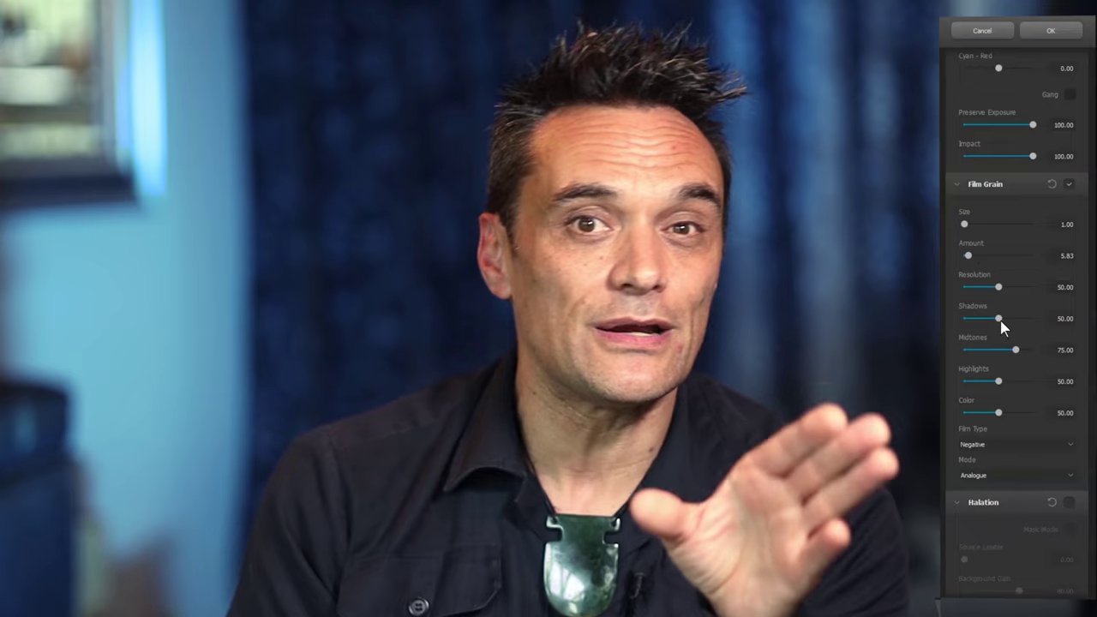
# Step: Lower shadow grain to 24.17 and send the town hall photo from Lightroom to Dehancer
pyautogui.moveTo(998, 318); pyautogui.dragTo(981, 319)
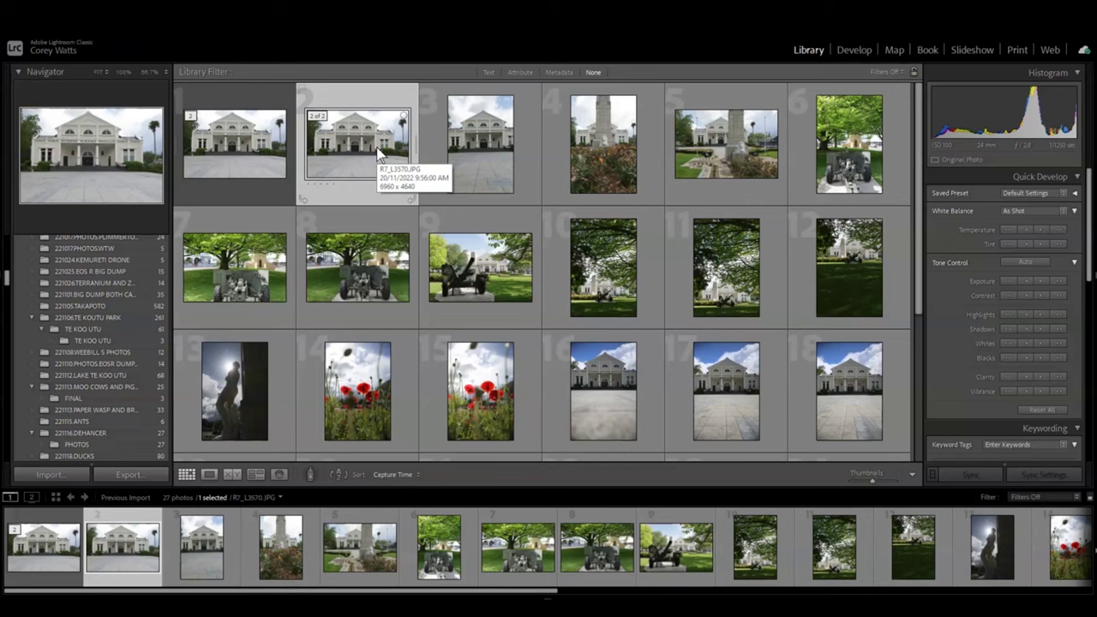
pyautogui.rightClick(380, 155)
pyautogui.moveTo(132, 124)
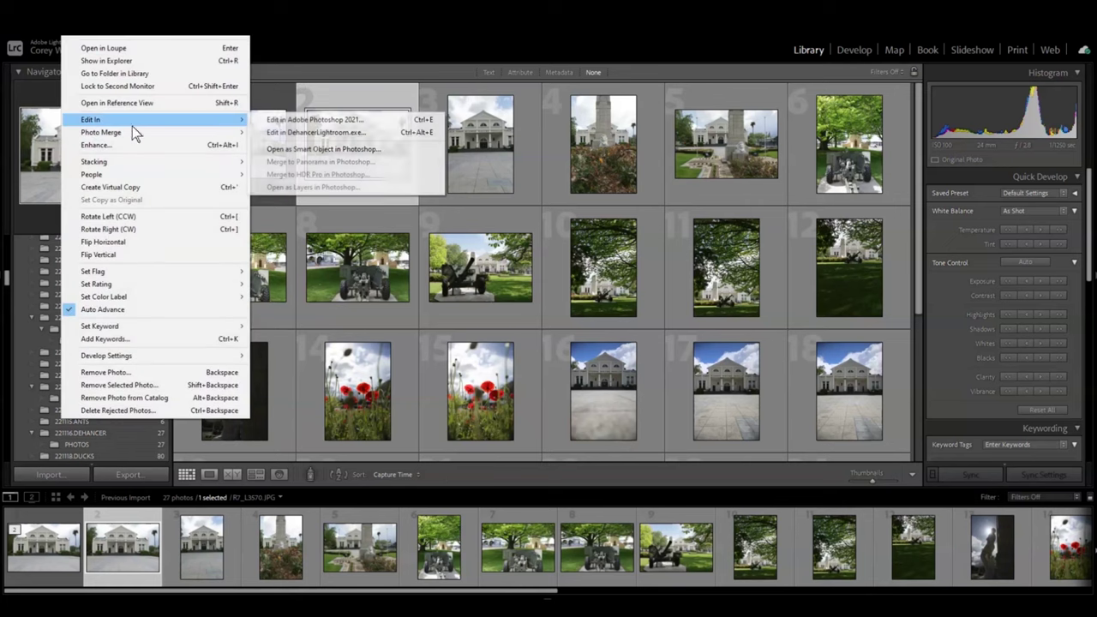
pyautogui.click(285, 132)
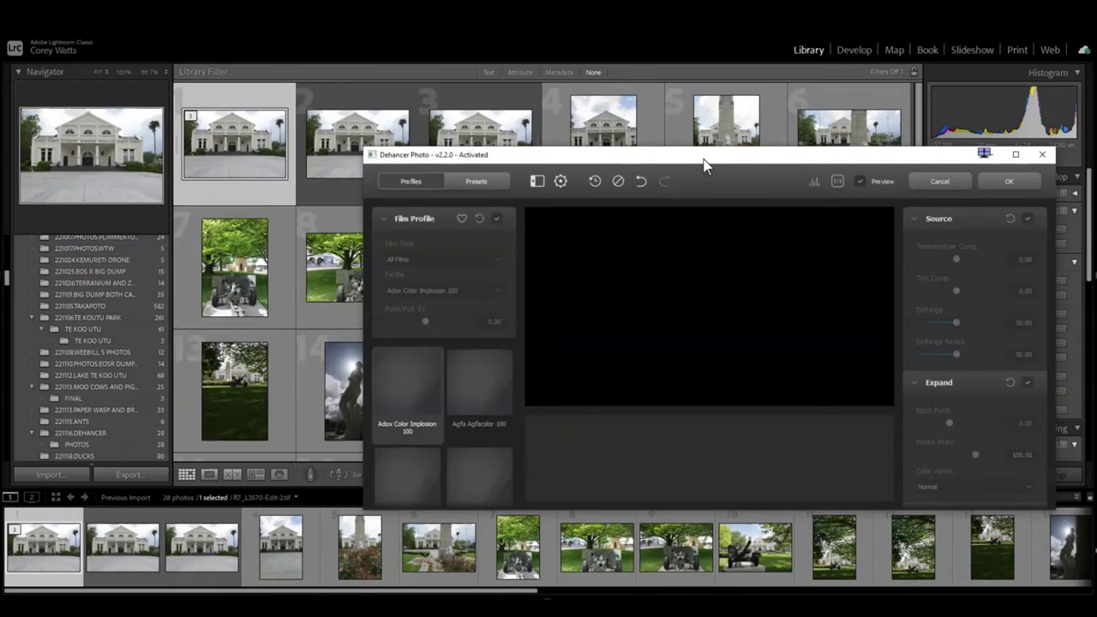
# Step: Maximize the Dehancer window and keep the film type filter at All Films
pyautogui.moveTo(705, 163); pyautogui.dragTo(540, 112)
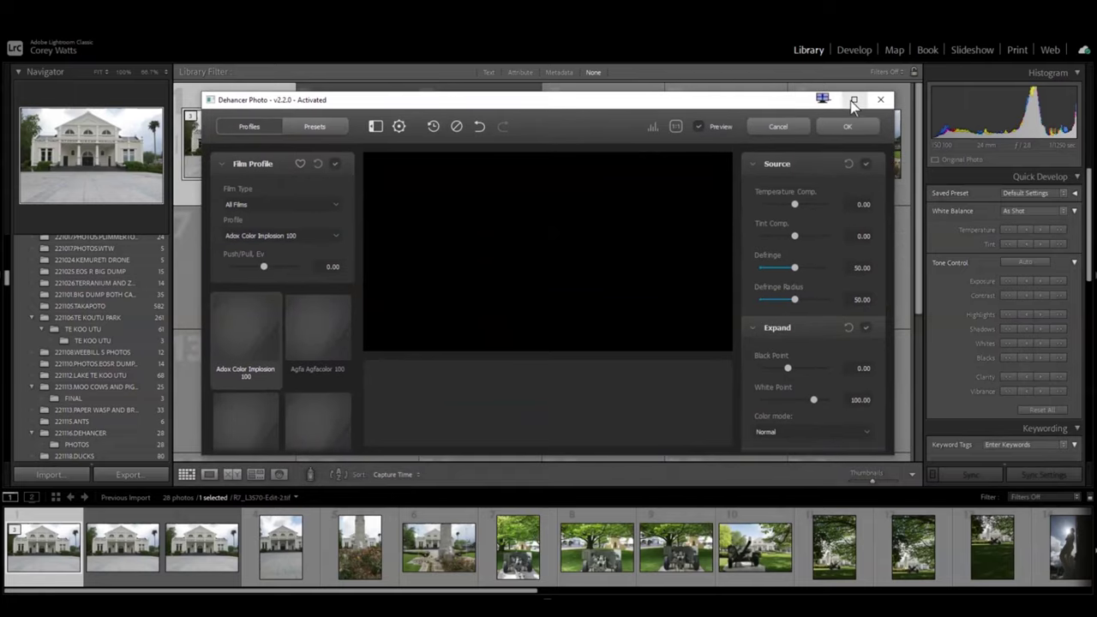
pyautogui.click(853, 99)
pyautogui.click(60, 110)
pyautogui.click(57, 174)
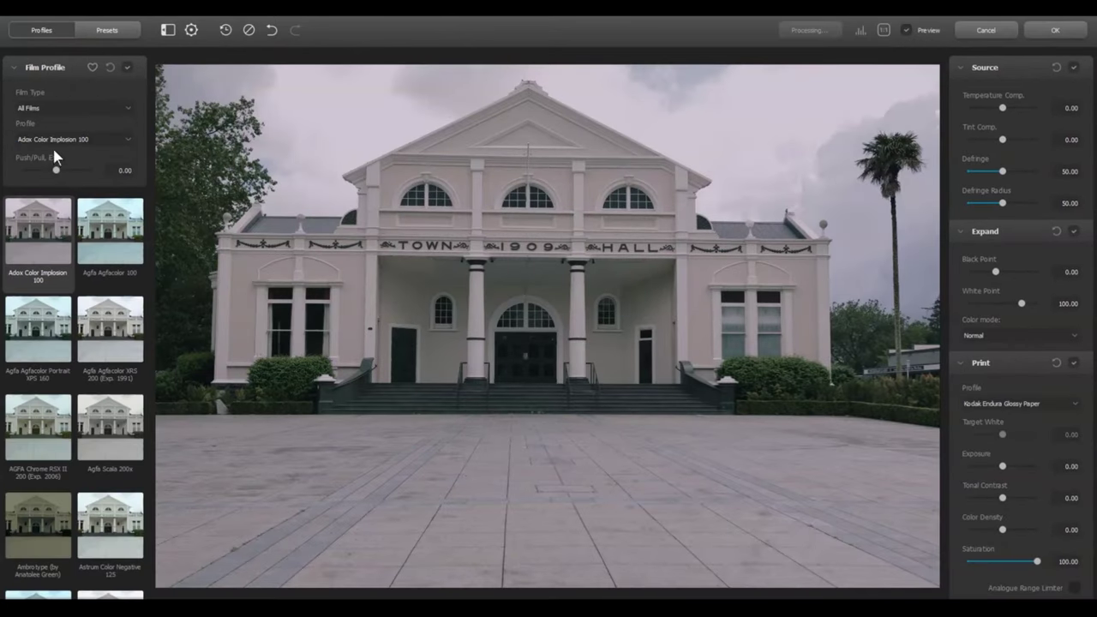
# Step: Apply Fujicolor C200, view at 1:1, and set black point -6.25 and white point 90.75
pyautogui.click(74, 137)
pyautogui.click(60, 197)
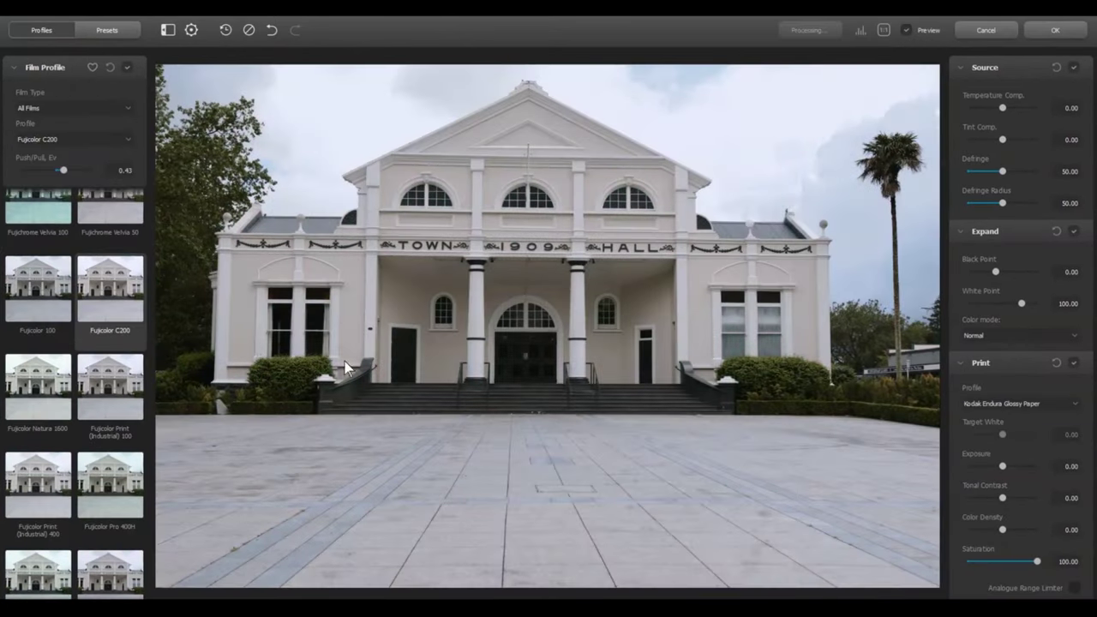
pyautogui.click(883, 31)
pyautogui.moveTo(537, 478); pyautogui.dragTo(534, 551)
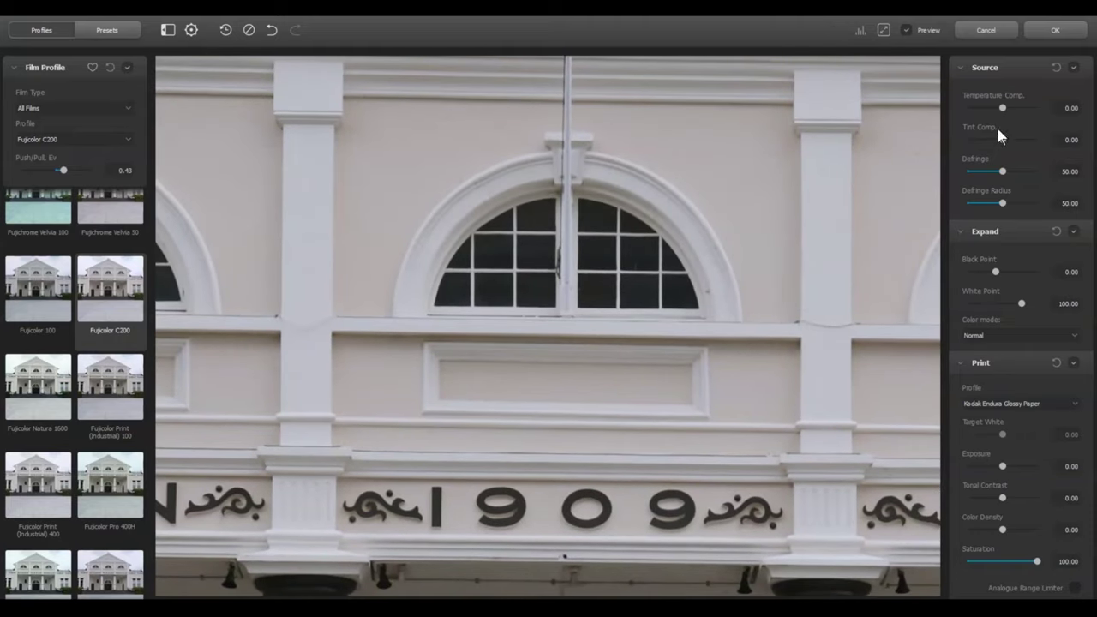
pyautogui.scroll(-3, 1010, 251)
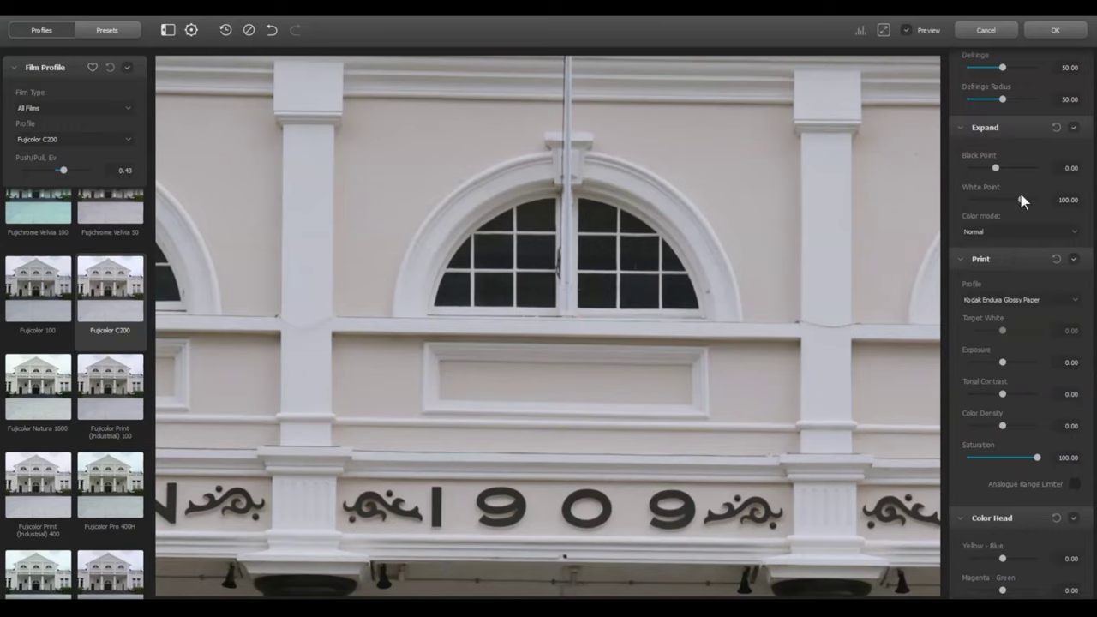
pyautogui.moveTo(995, 168); pyautogui.dragTo(991, 168)
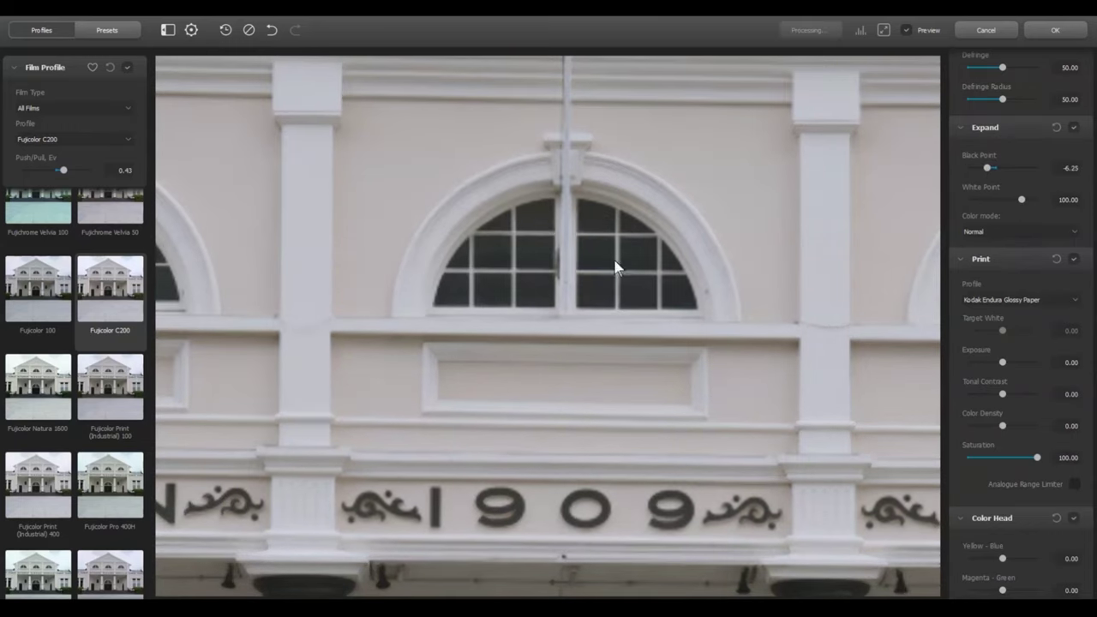
pyautogui.moveTo(1021, 199); pyautogui.dragTo(1015, 200)
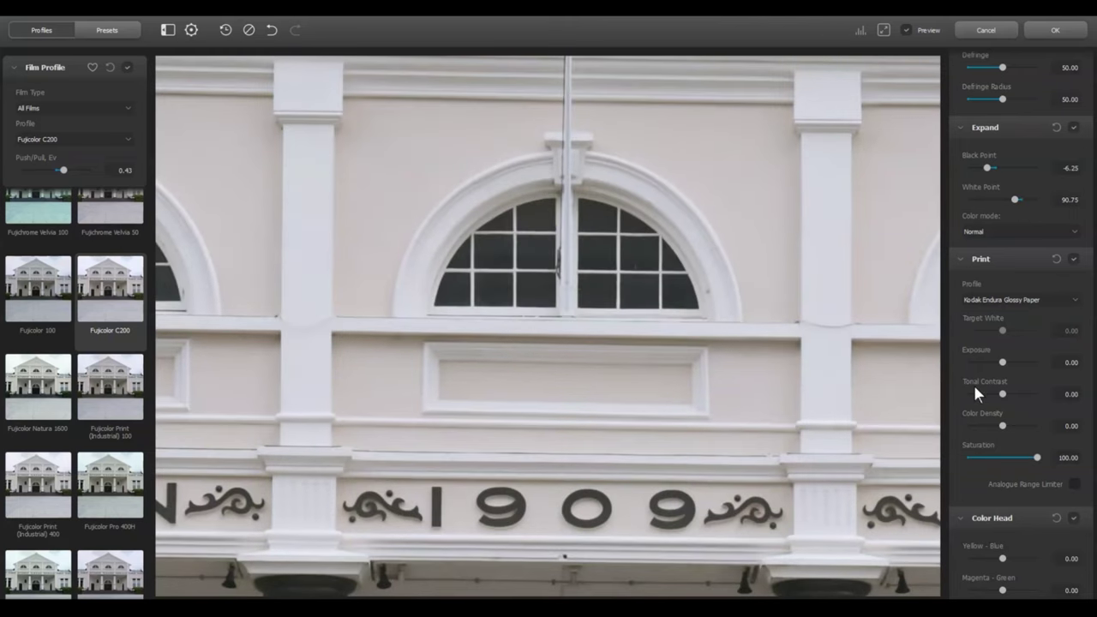
# Step: Try Kodak 2383, Cineon Film Log and Fujifilm 3513 as print profiles on the town hall
pyautogui.click(1014, 296)
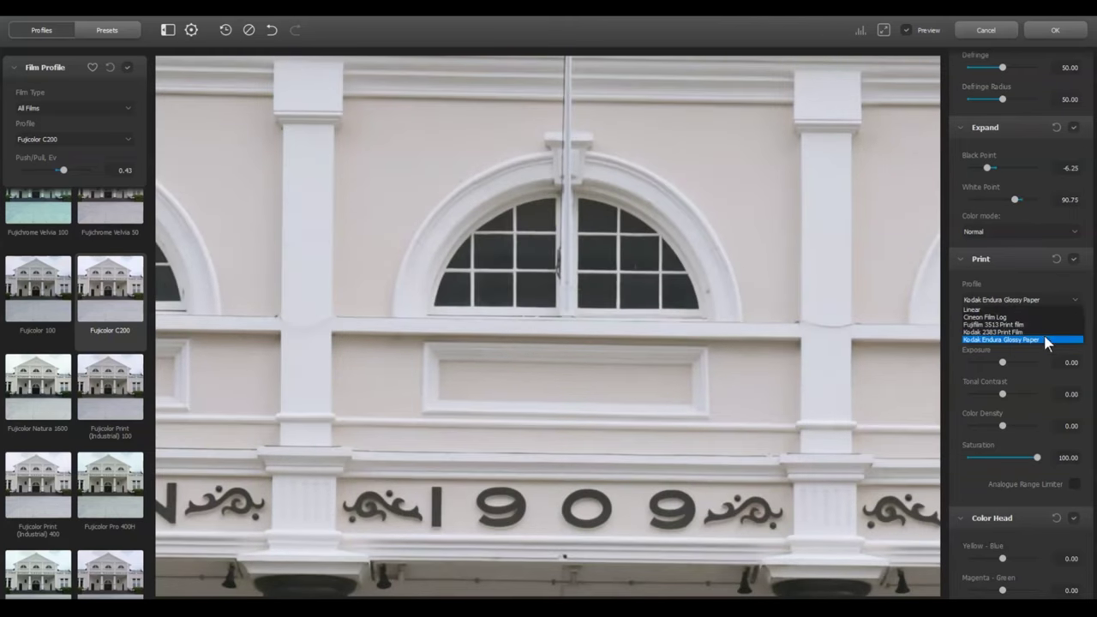
pyautogui.click(1050, 333)
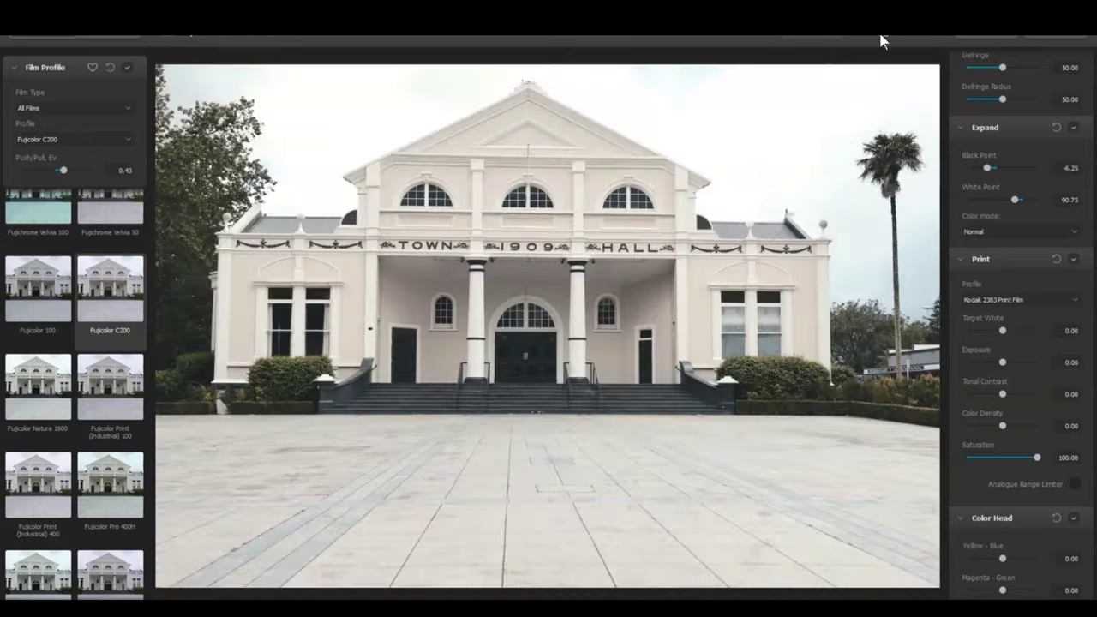
pyautogui.click(1025, 301)
pyautogui.click(1027, 316)
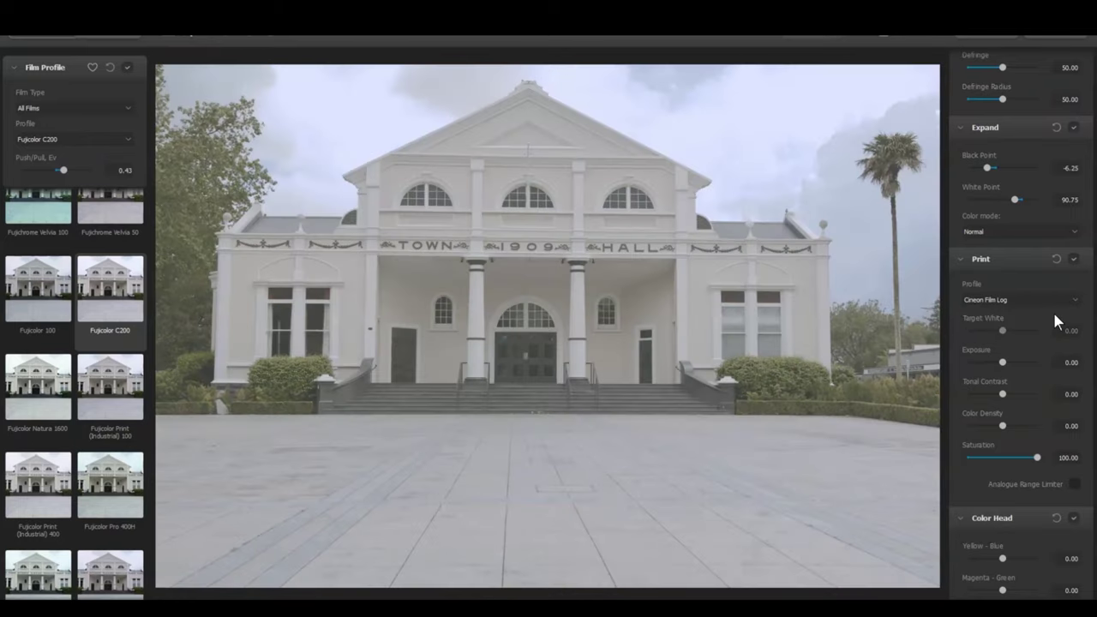
pyautogui.click(1045, 299)
pyautogui.click(1043, 325)
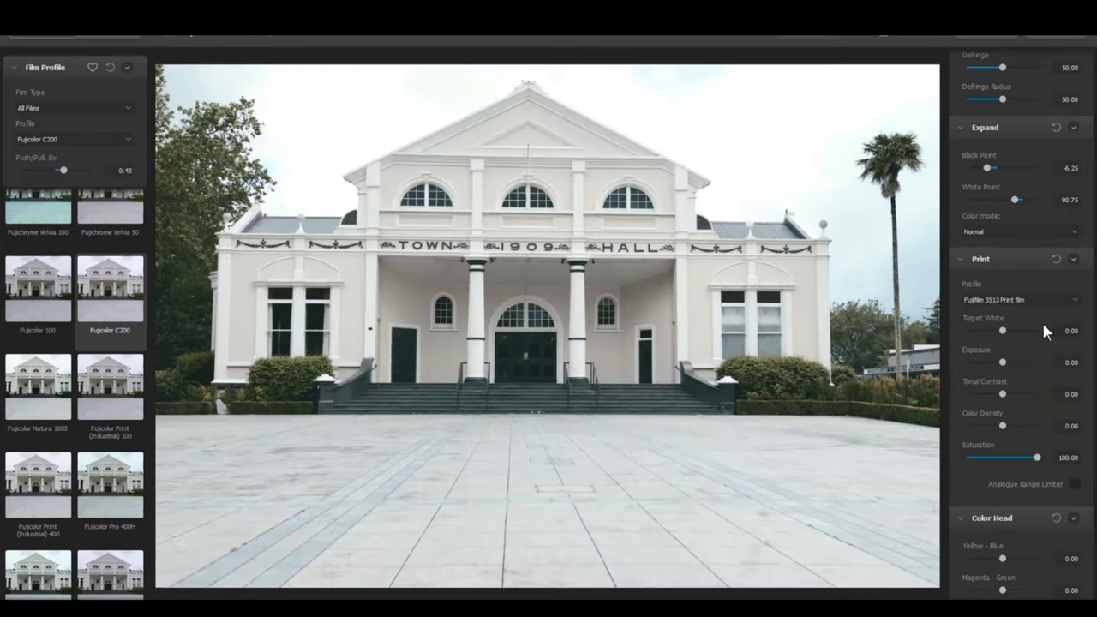
# Step: Settle on the Kodak Endura Glossy Paper print, then try the Fujifilm Neopan Acros 100 film
pyautogui.click(1045, 298)
pyautogui.click(1044, 333)
pyautogui.click(1035, 304)
pyautogui.click(1047, 335)
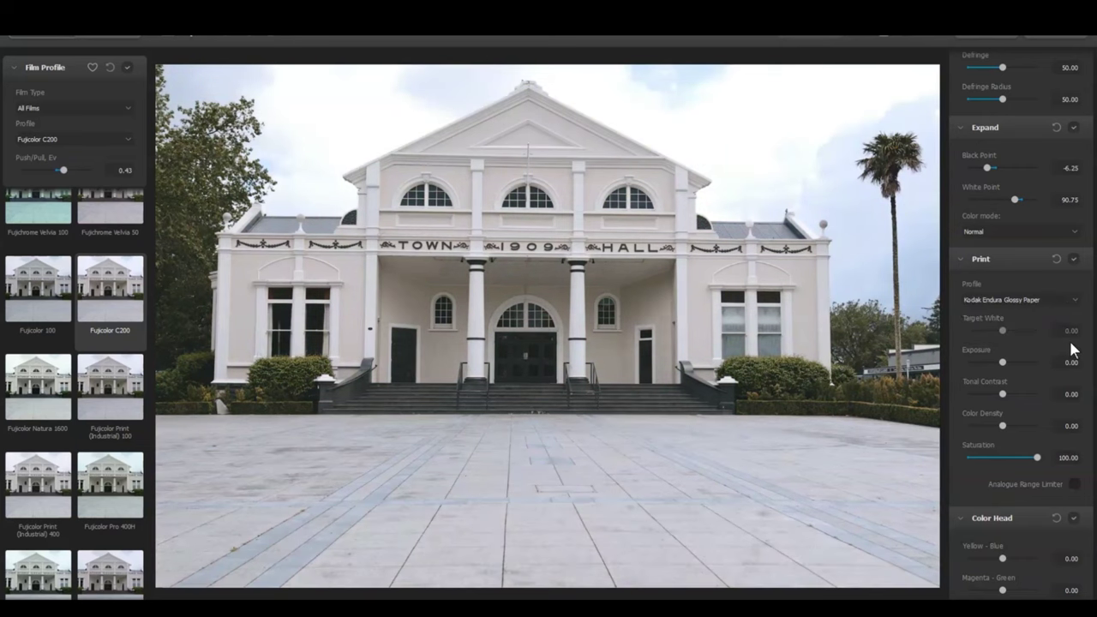
pyautogui.scroll(-5, 68, 377)
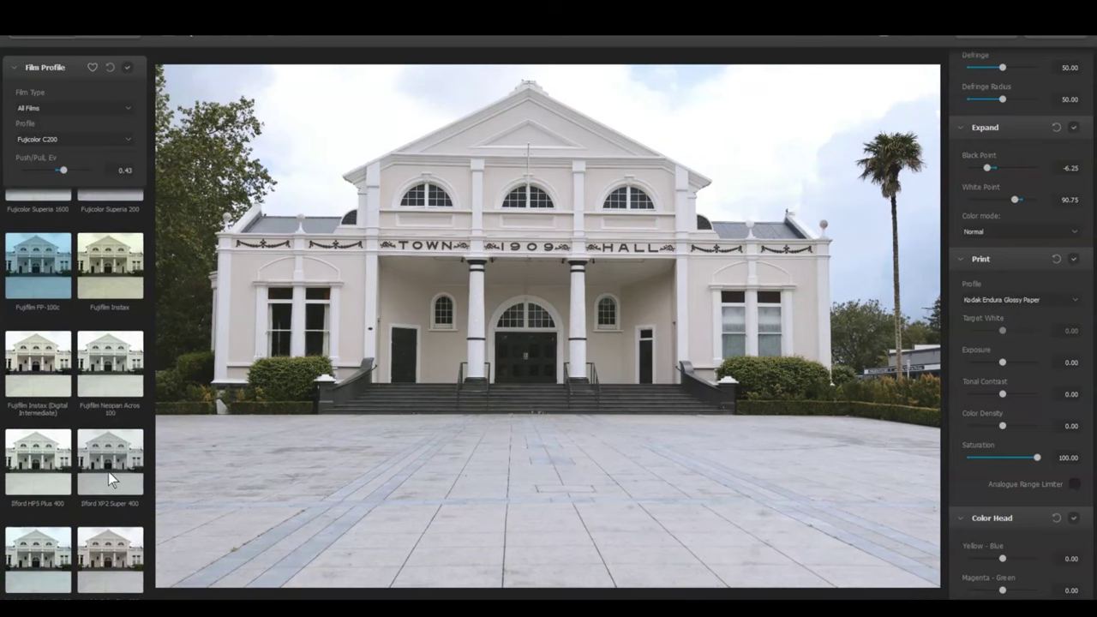
pyautogui.click(113, 375)
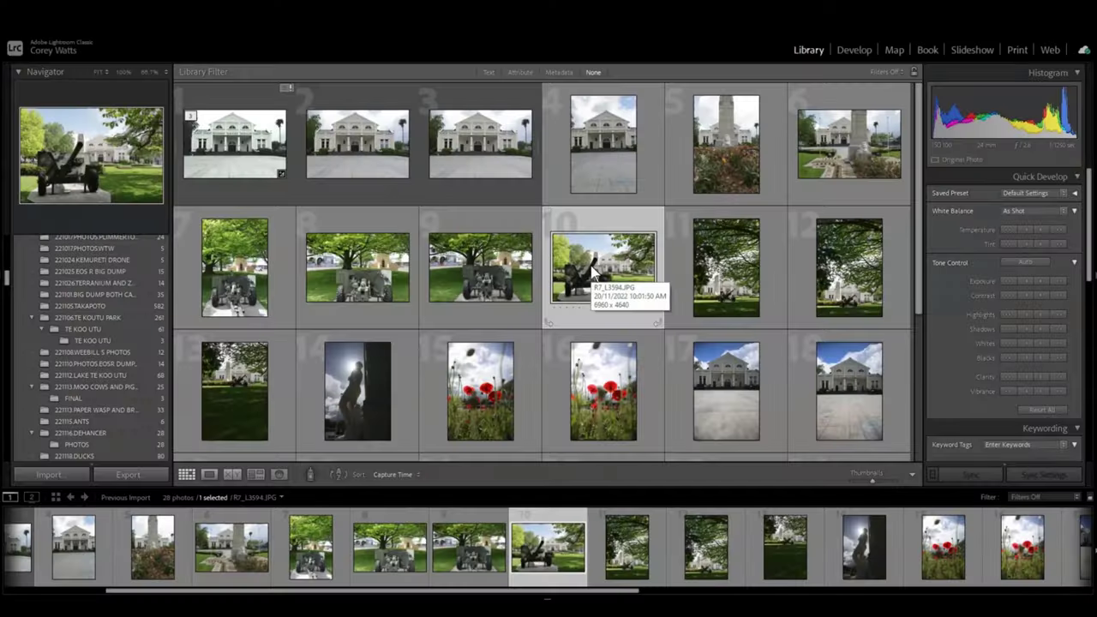
# Step: Send the cannon photo from Lightroom to Dehancer as an edited copy and maximize the window
pyautogui.click(75, 29)
pyautogui.moveTo(150, 119)
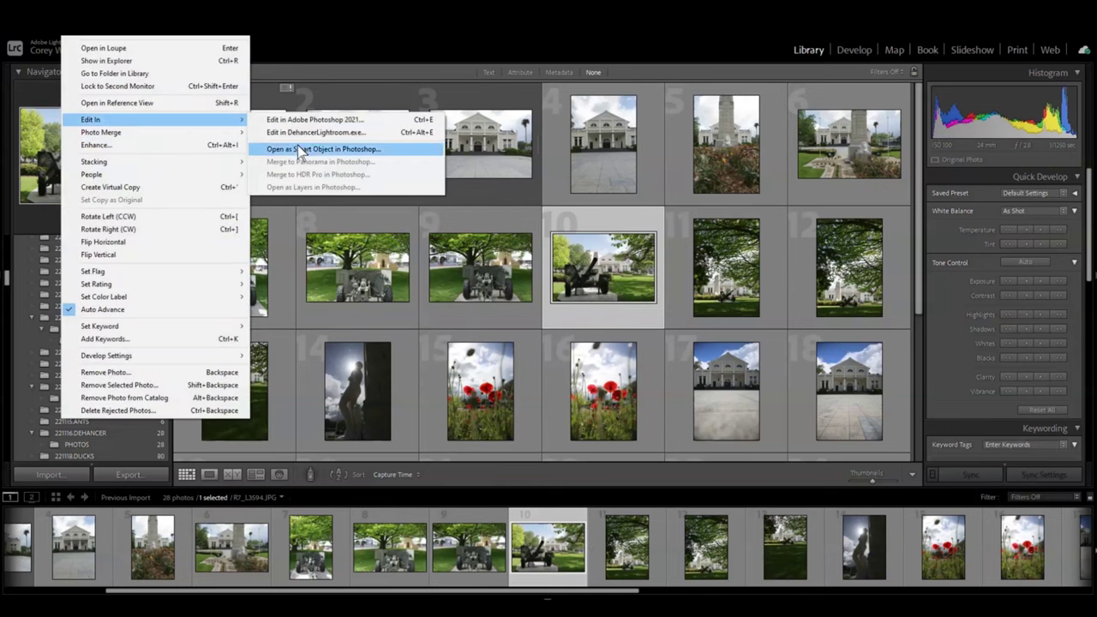
pyautogui.click(300, 132)
pyautogui.click(576, 404)
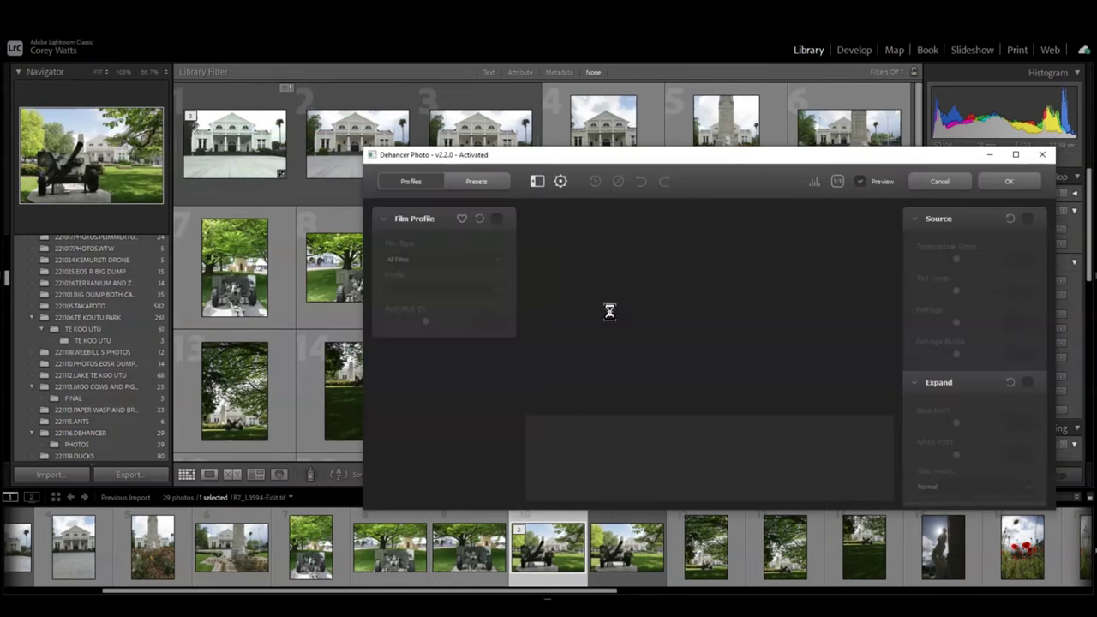
pyautogui.click(845, 109)
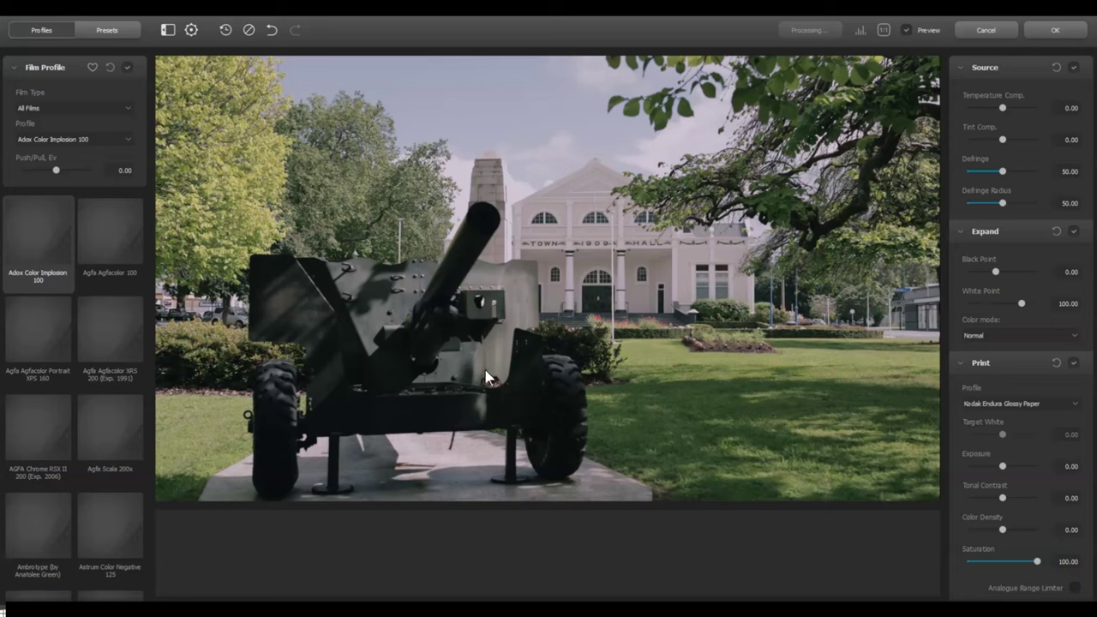
# Step: Grade the cannon photo with Agfa Agfacolor 100, adjusted black point, Luma colour mode and Kodak 2383 print
pyautogui.click(860, 30)
pyautogui.click(114, 248)
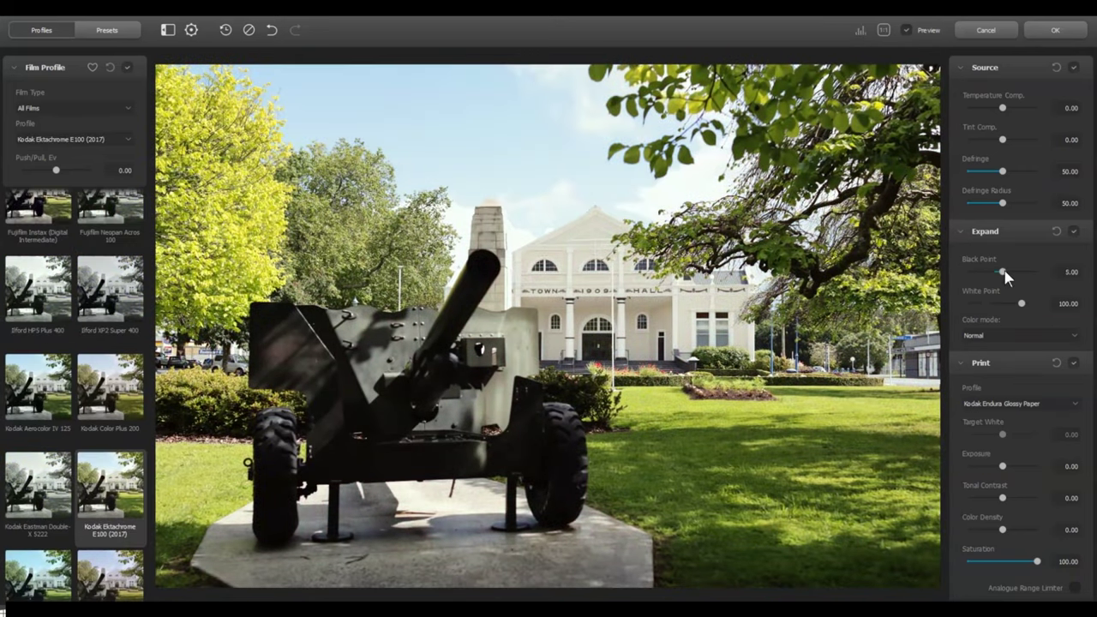
pyautogui.moveTo(1001, 273); pyautogui.dragTo(1026, 306)
pyautogui.click(993, 336)
pyautogui.click(996, 348)
pyautogui.click(1020, 403)
pyautogui.click(1004, 437)
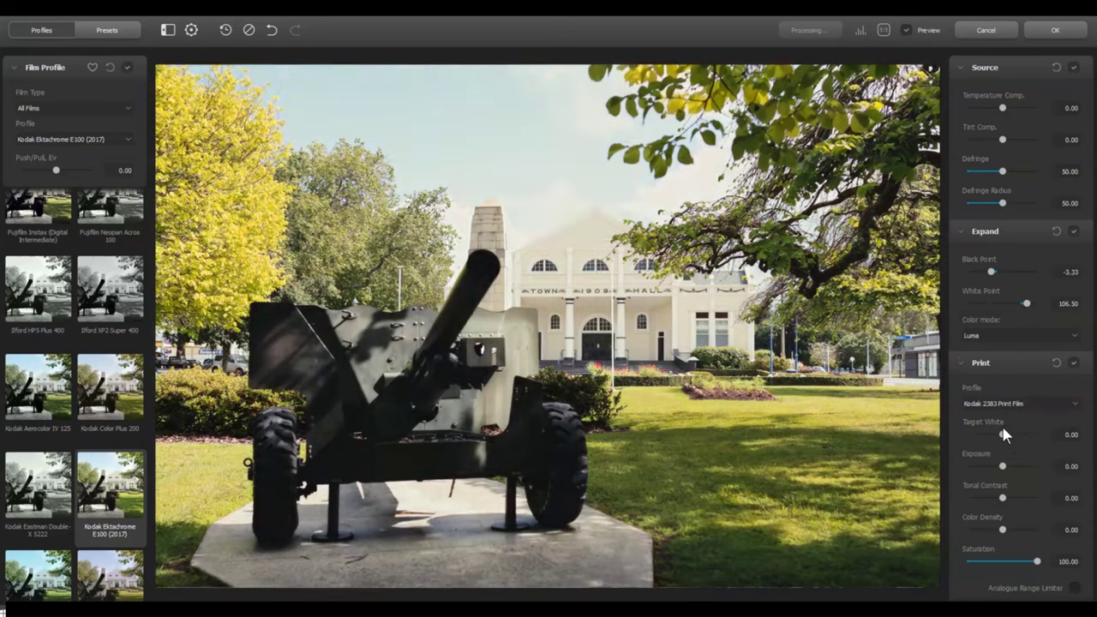
# Step: Inspect the HALL lettering and right wing of the town hall at 1:1
pyautogui.scroll(-5, 998, 433)
pyautogui.scroll(-1, 1025, 450)
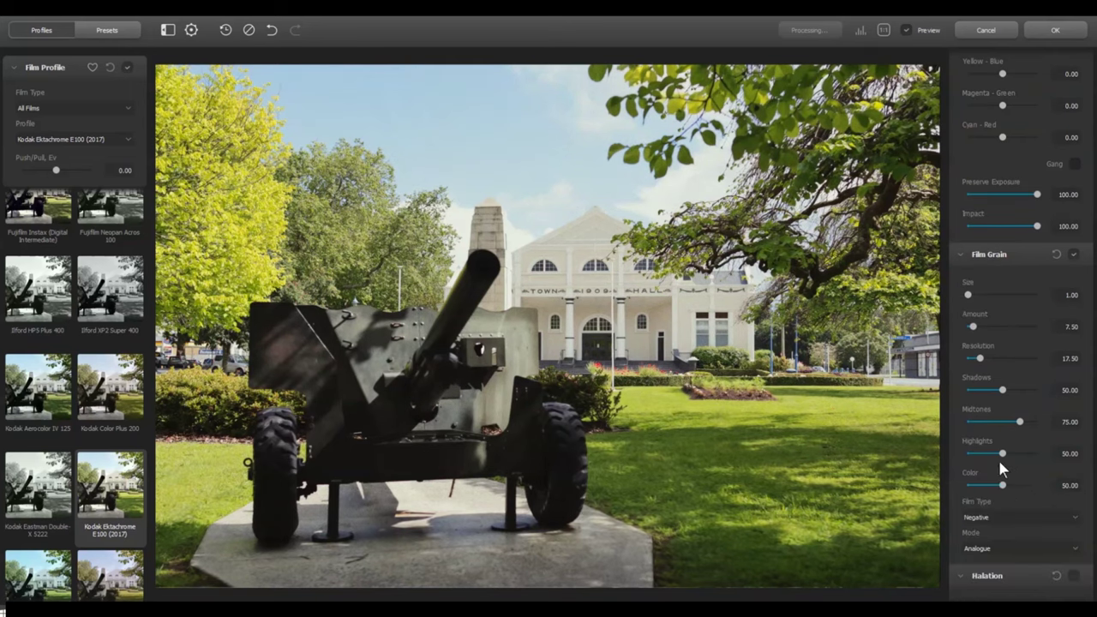
pyautogui.click(786, 490)
pyautogui.moveTo(785, 496); pyautogui.dragTo(457, 283)
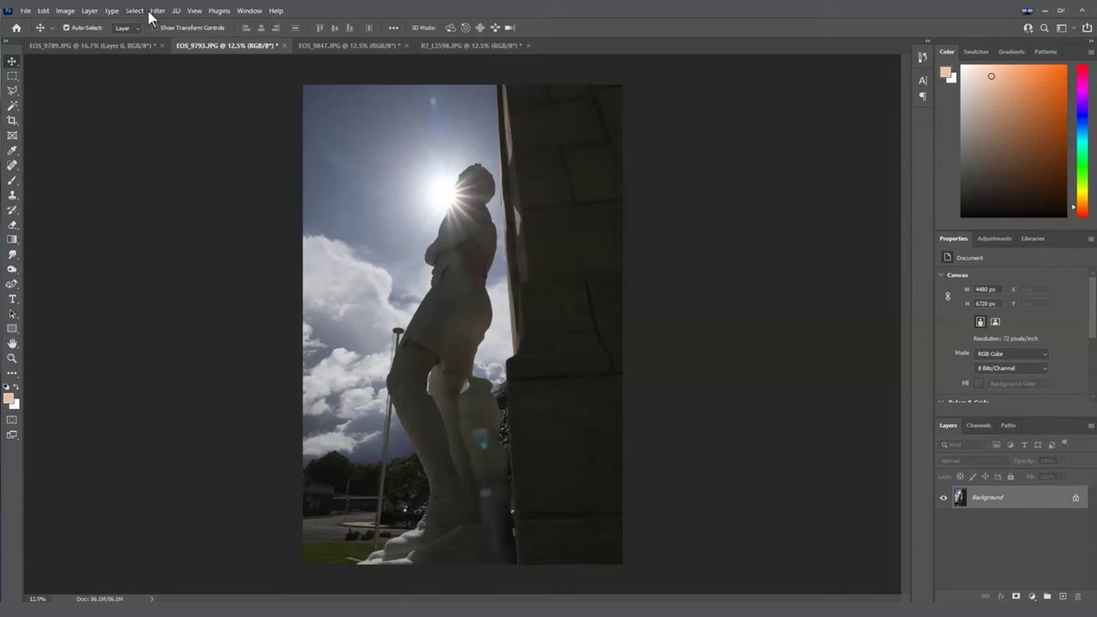
# Step: Launch Dehancer Film from Photoshop's Filter menu on the statue photo
pyautogui.click(158, 10)
pyautogui.moveTo(235, 275)
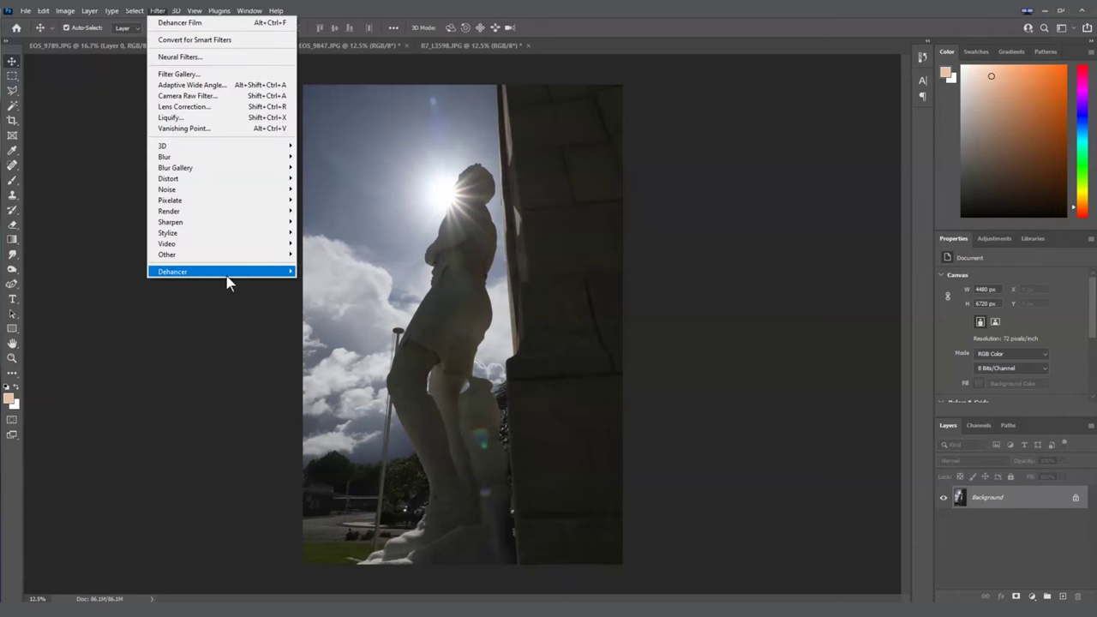
pyautogui.click(306, 271)
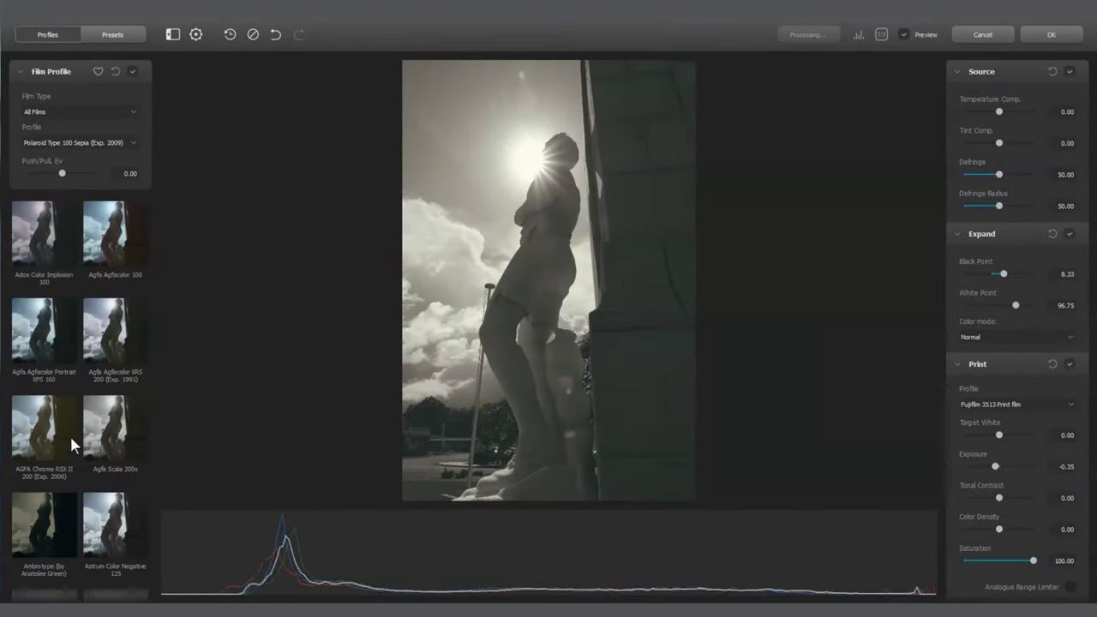
# Step: Compare Agfa XRS 200 and Portrait XPS 160, then apply Astrum Color Negative 125 with a lower black point
pyautogui.click(105, 344)
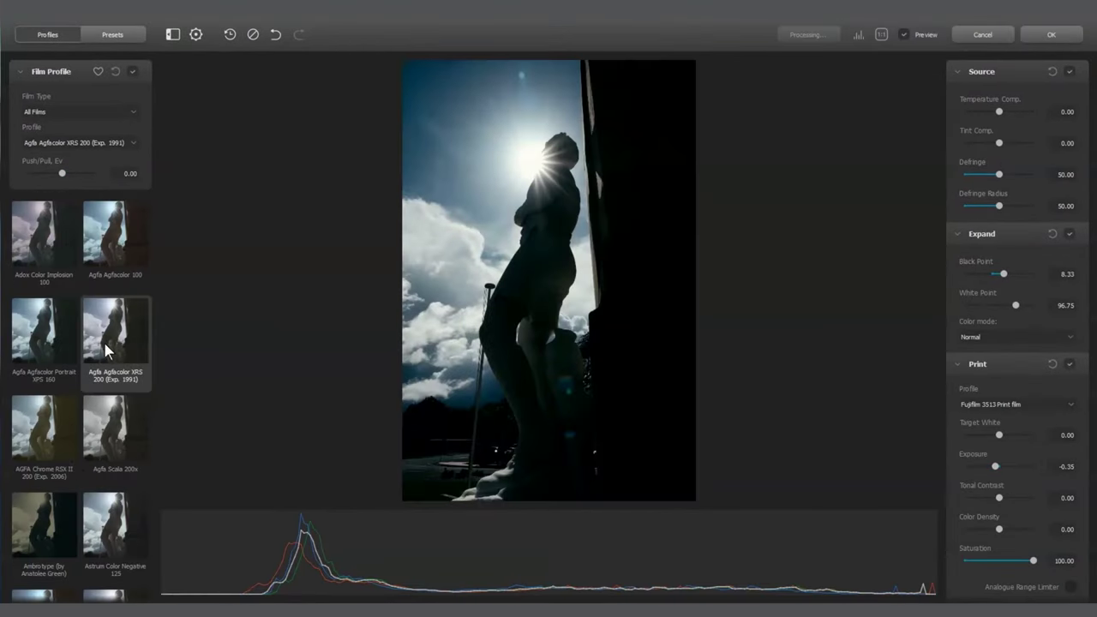
pyautogui.scroll(-1, 36, 267)
pyautogui.click(36, 268)
pyautogui.scroll(-1, 47, 317)
pyautogui.click(112, 432)
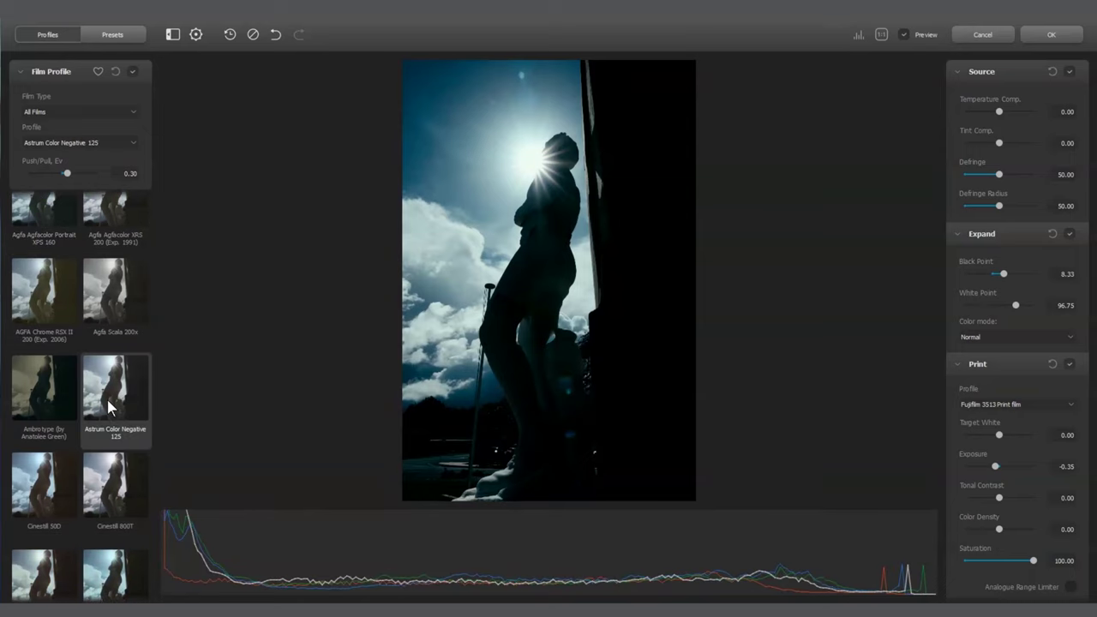
pyautogui.moveTo(1003, 273); pyautogui.dragTo(994, 274)
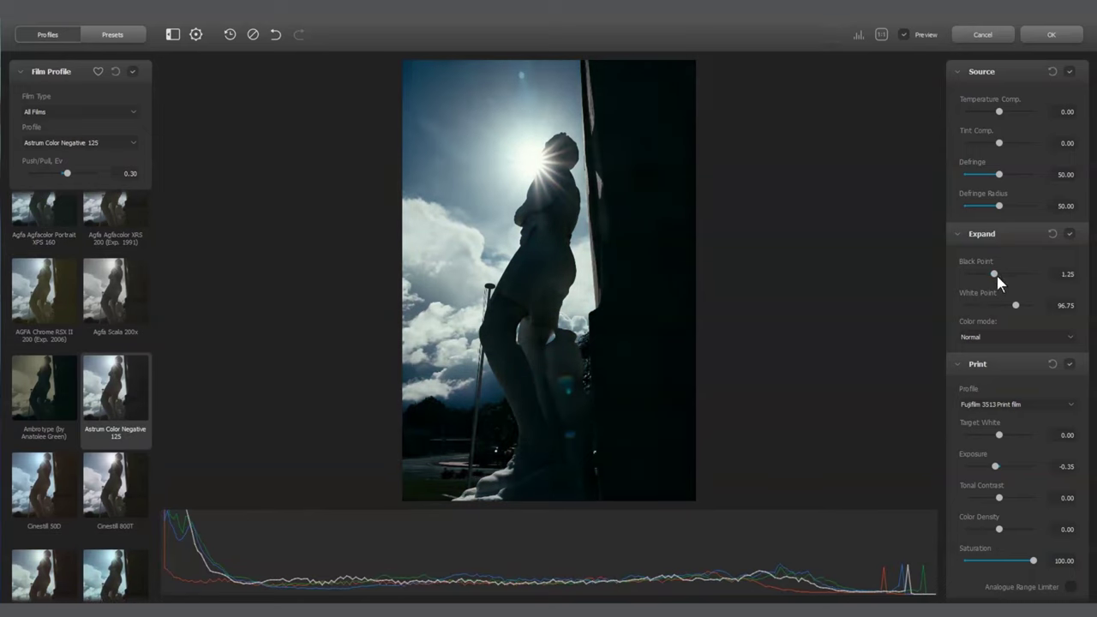
# Step: Set the print profile to Kodak 2383 Print Film with print exposure 0.30
pyautogui.scroll(-2, 1006, 283)
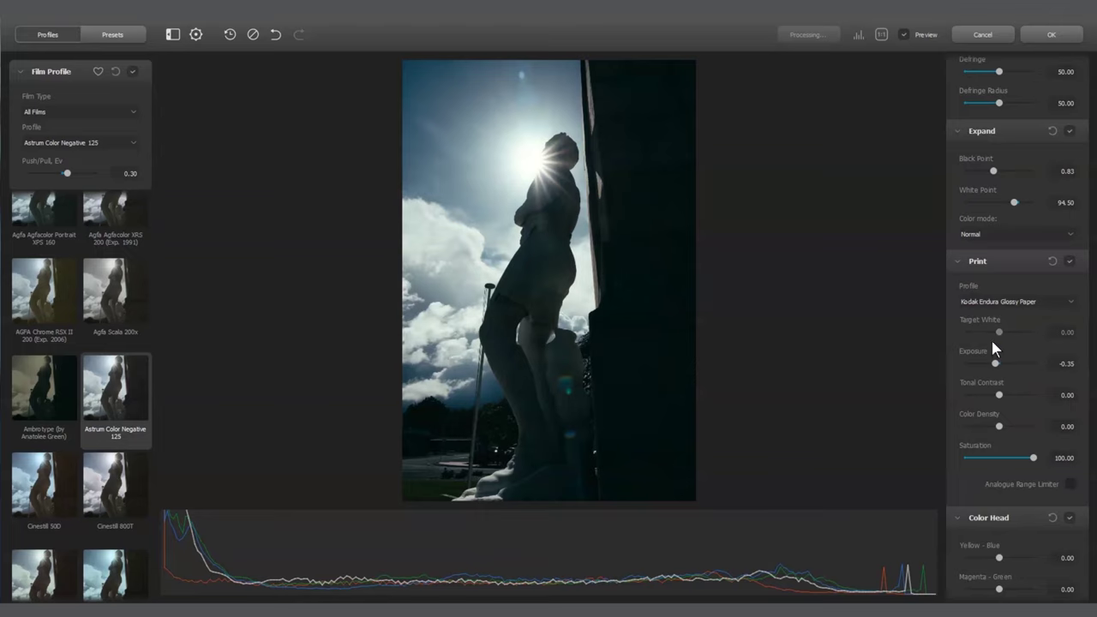
pyautogui.click(997, 301)
pyautogui.click(994, 318)
pyautogui.click(997, 301)
pyautogui.click(993, 322)
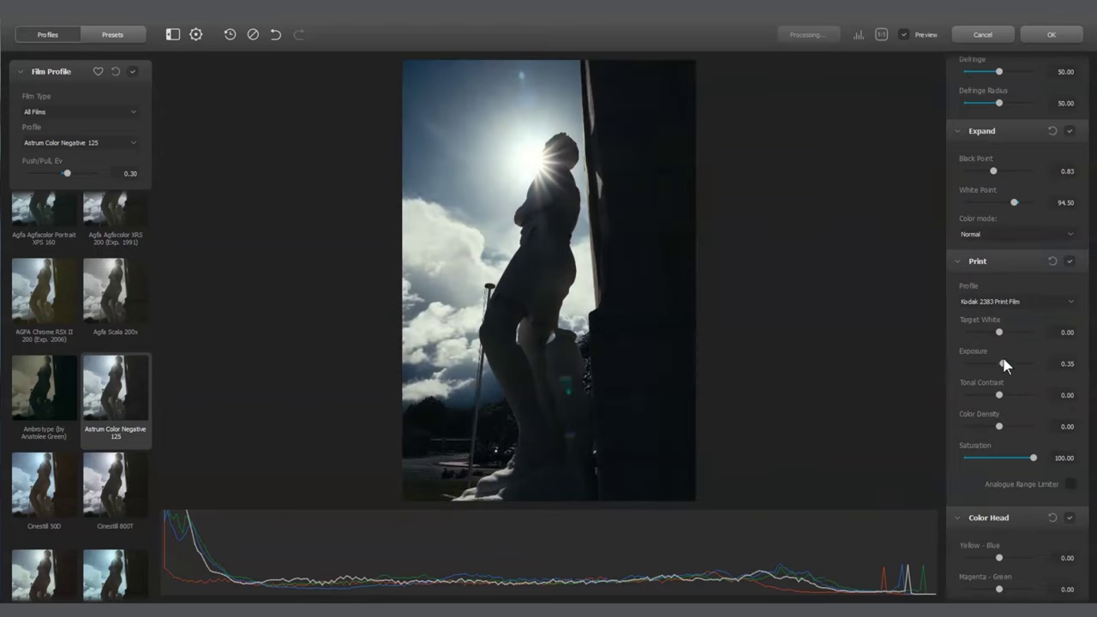
pyautogui.click(1004, 364)
# Step: Shift the colour head sliders slightly to 3.33 / -3.33
pyautogui.scroll(-1, 972, 467)
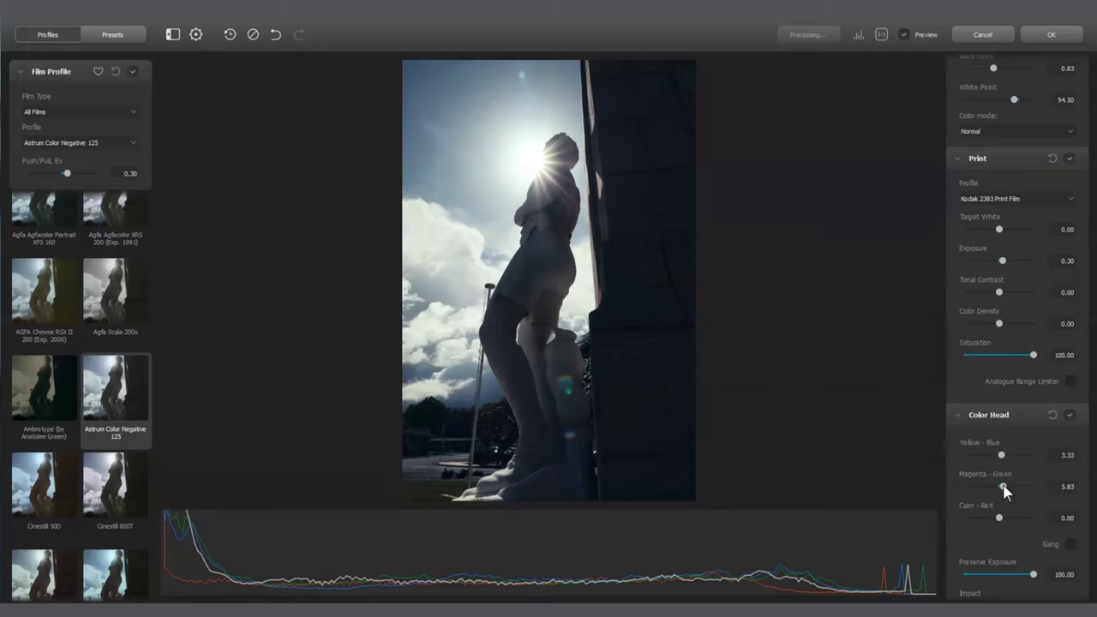
pyautogui.scroll(-3, 989, 422)
pyautogui.moveTo(1005, 487); pyautogui.dragTo(968, 461)
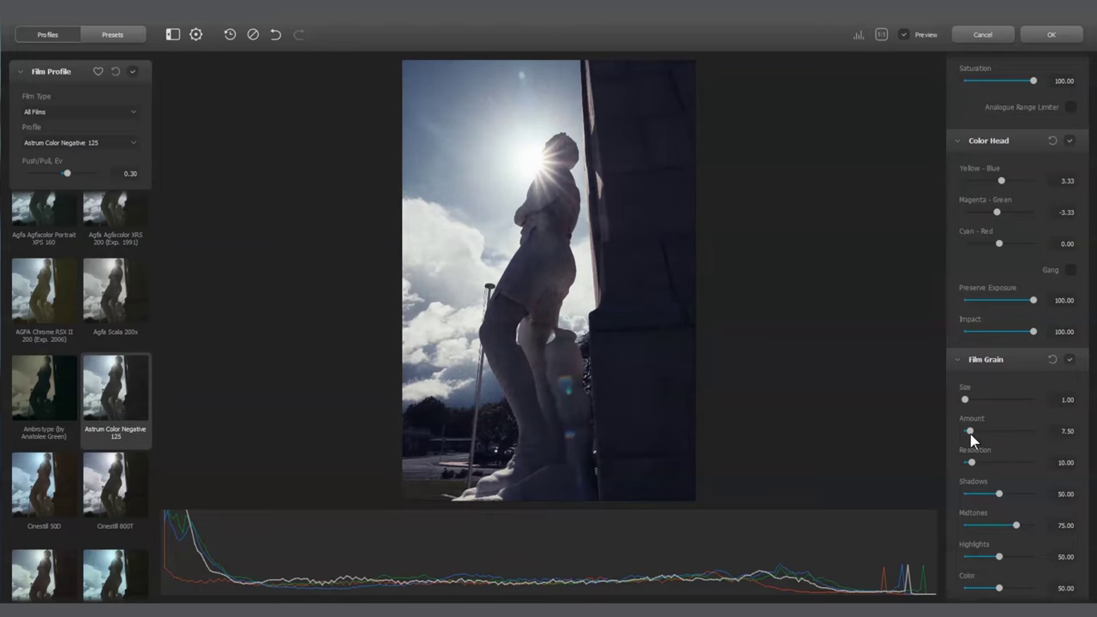
# Step: Reduce grain colour to 17.50 and switch grain mode to Digital (experimental)
pyautogui.click(881, 35)
pyautogui.click(882, 35)
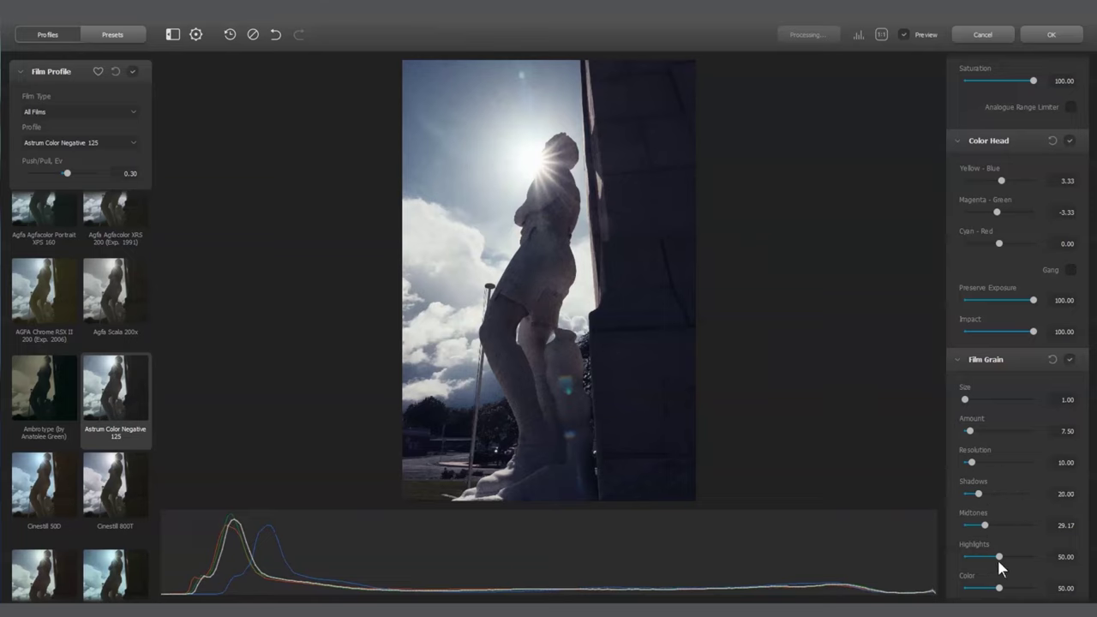
pyautogui.scroll(-2, 994, 514)
pyautogui.click(979, 520)
pyautogui.scroll(-2, 1029, 489)
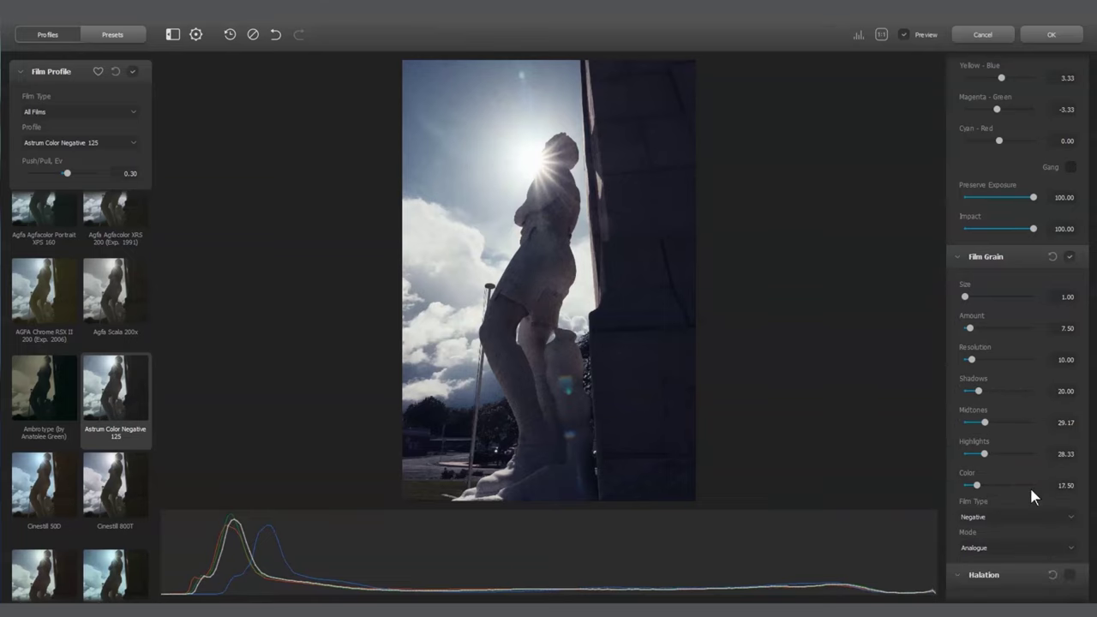
pyautogui.click(1022, 514)
pyautogui.click(1021, 526)
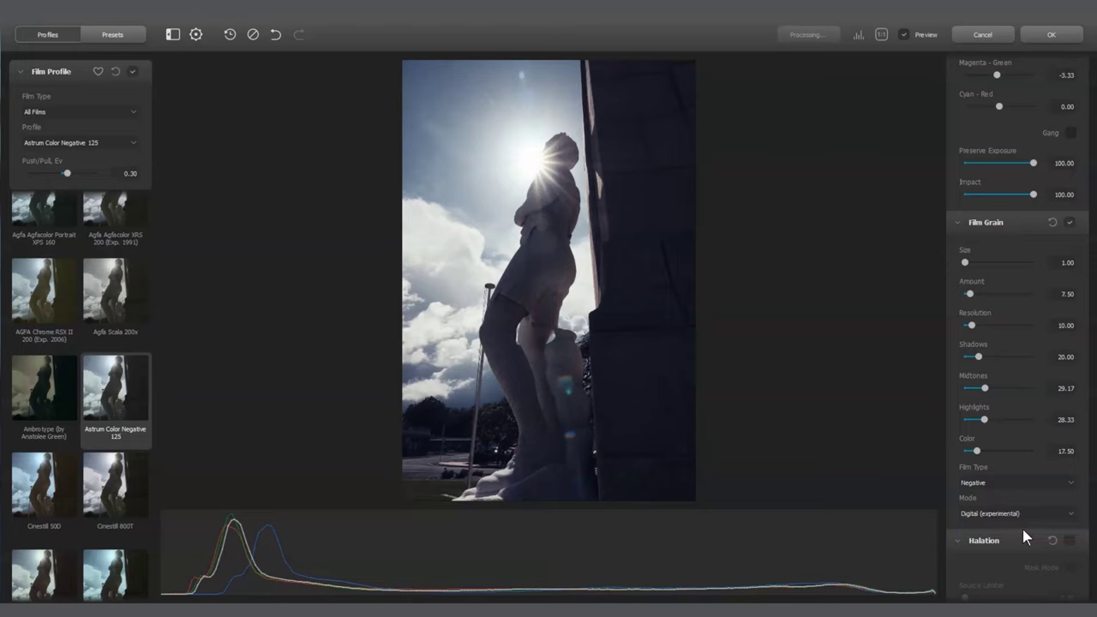
# Step: Enable halation and bloom on the statue and adjust the bloom slider
pyautogui.scroll(-8, 1021, 525)
pyautogui.click(1070, 265)
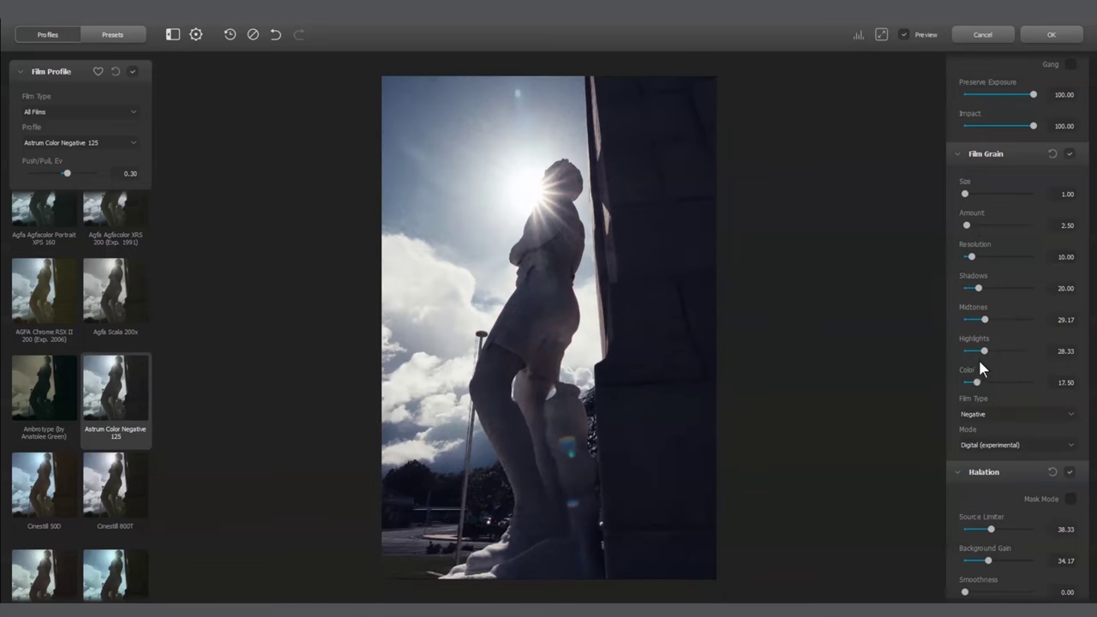
pyautogui.scroll(-15, 978, 363)
pyautogui.click(1070, 226)
pyautogui.moveTo(974, 315); pyautogui.dragTo(1014, 316)
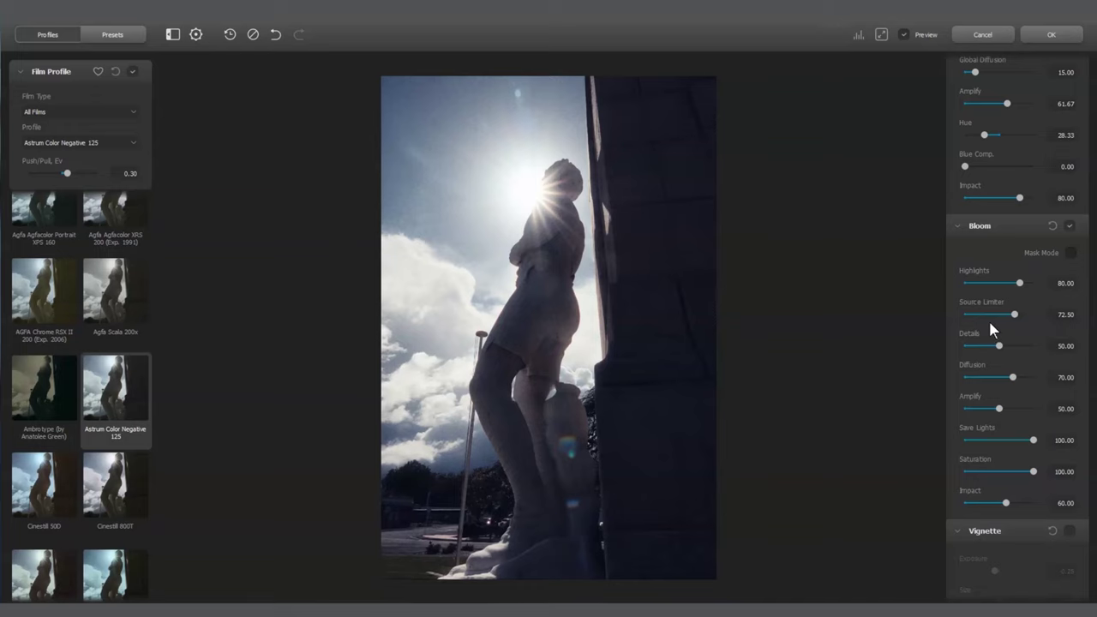
# Step: Inspect the statue's grain at 100%, then fit the whole photo back in view
pyautogui.click(881, 34)
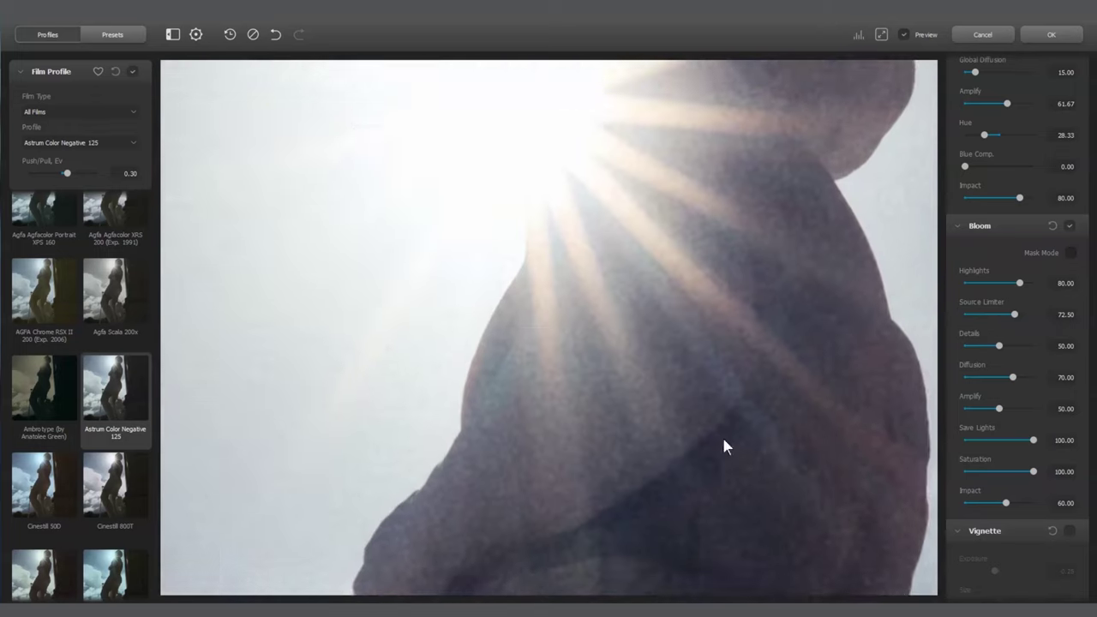
pyautogui.scroll(4, 1015, 329)
pyautogui.scroll(3, 1015, 326)
pyautogui.click(1004, 240)
pyautogui.click(733, 556)
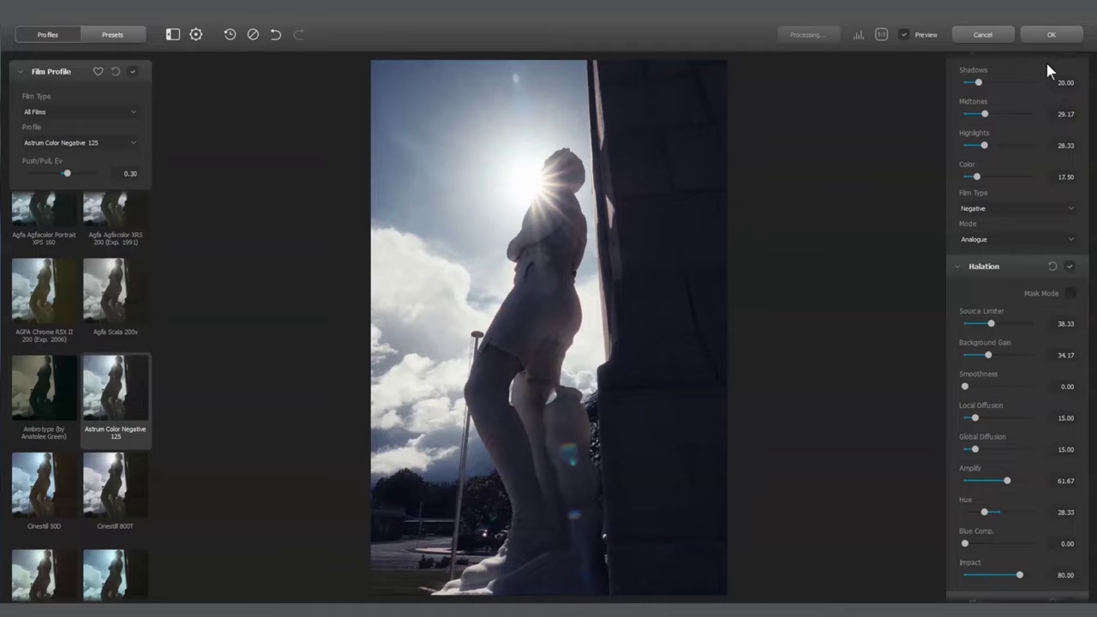
# Step: Apply the statue grade to Photoshop and launch Dehancer Film on the church photo
pyautogui.click(1051, 34)
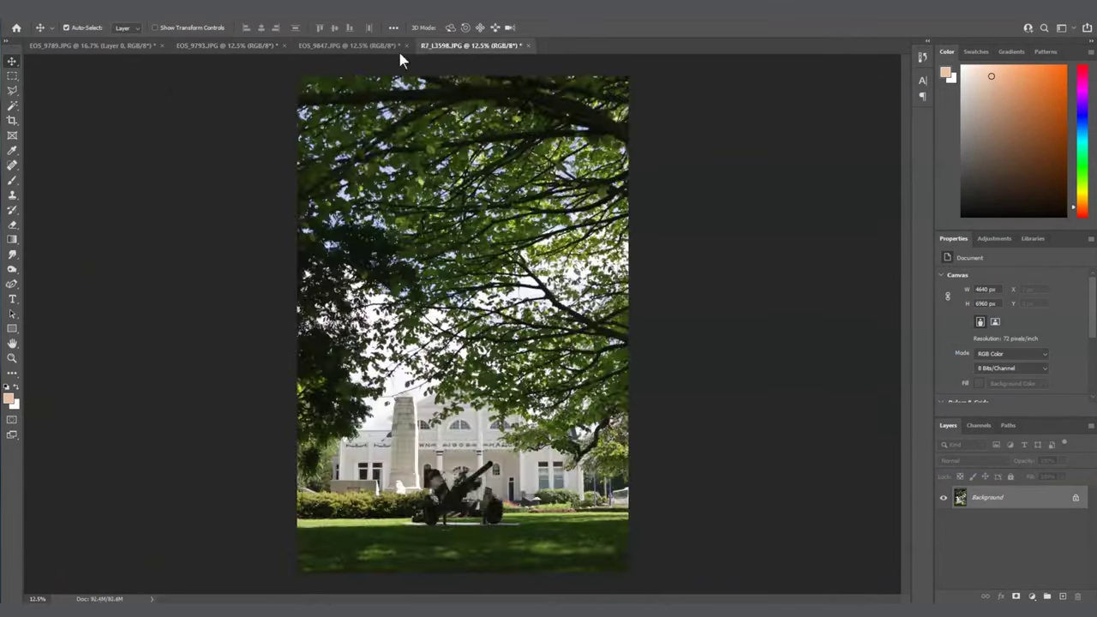
pyautogui.click(398, 44)
pyautogui.click(159, 12)
pyautogui.click(300, 271)
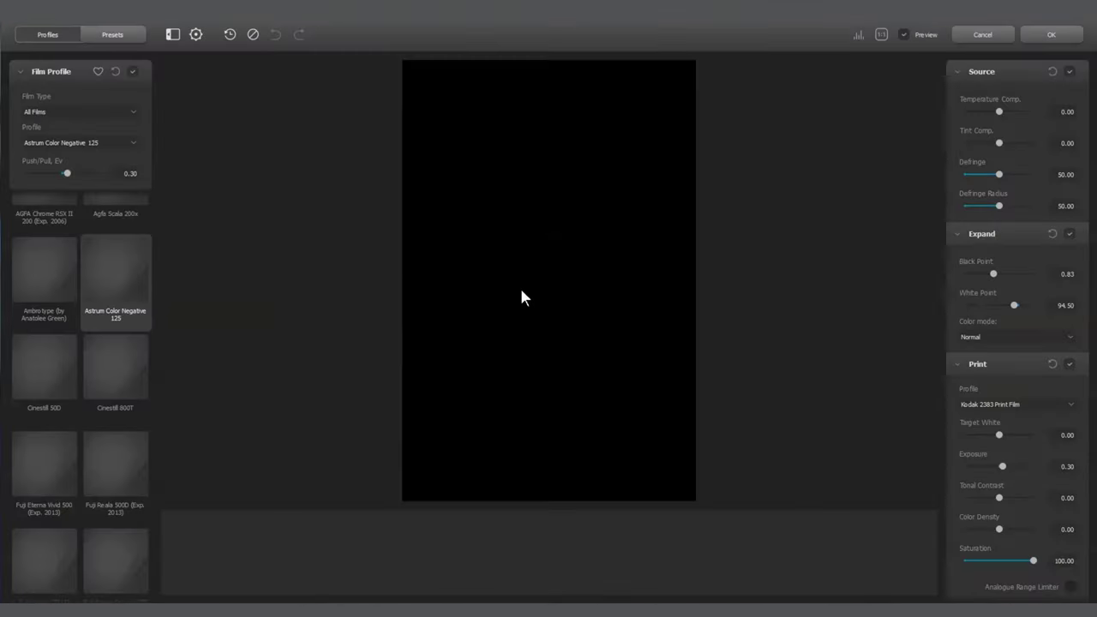
# Step: Compare Kodak Portra 160VC, then apply the Kodak Supra 100 film profile to the church
pyautogui.scroll(-2, 77, 446)
pyautogui.click(110, 395)
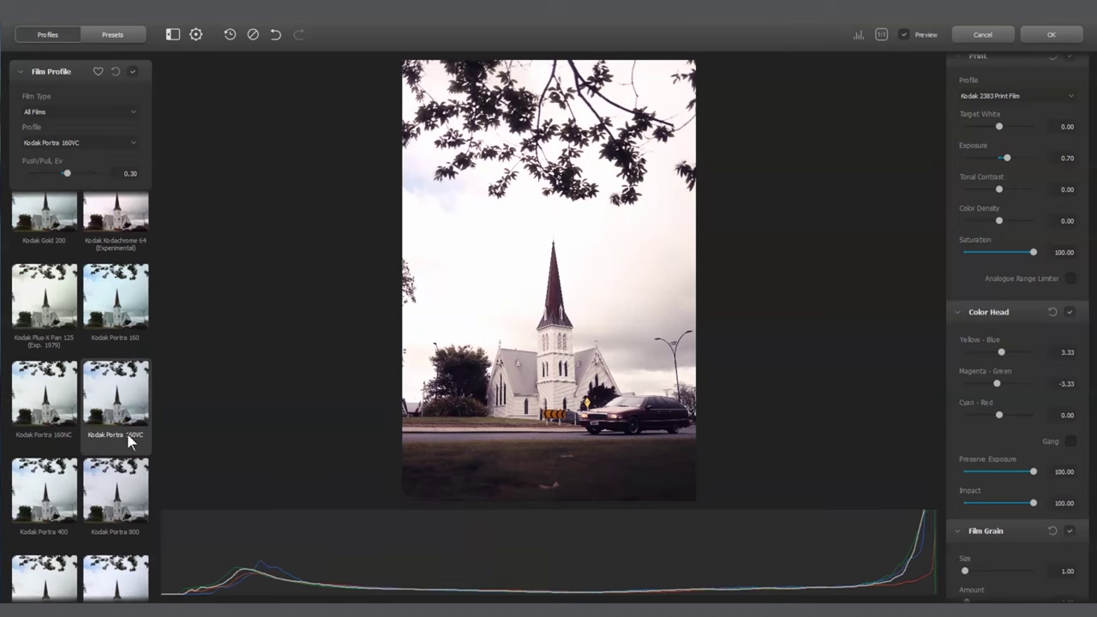
pyautogui.scroll(-2, 115, 400)
pyautogui.click(119, 467)
# Step: Review the settings, apply the church grade back to Photoshop, and open the File menu to save
pyautogui.scroll(-10, 986, 340)
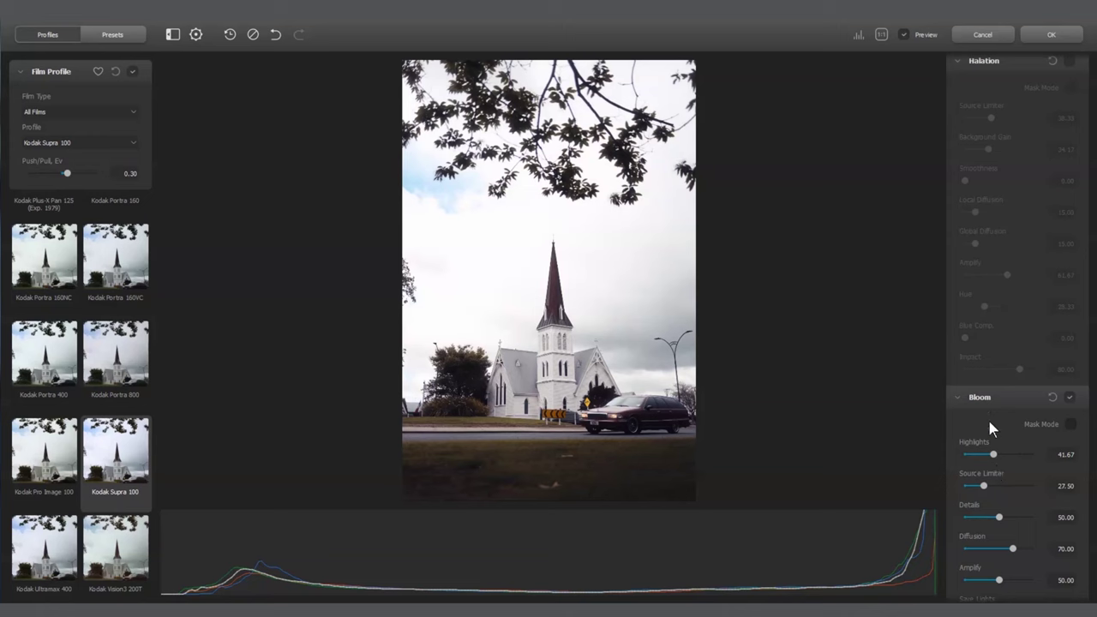
pyautogui.scroll(10, 996, 382)
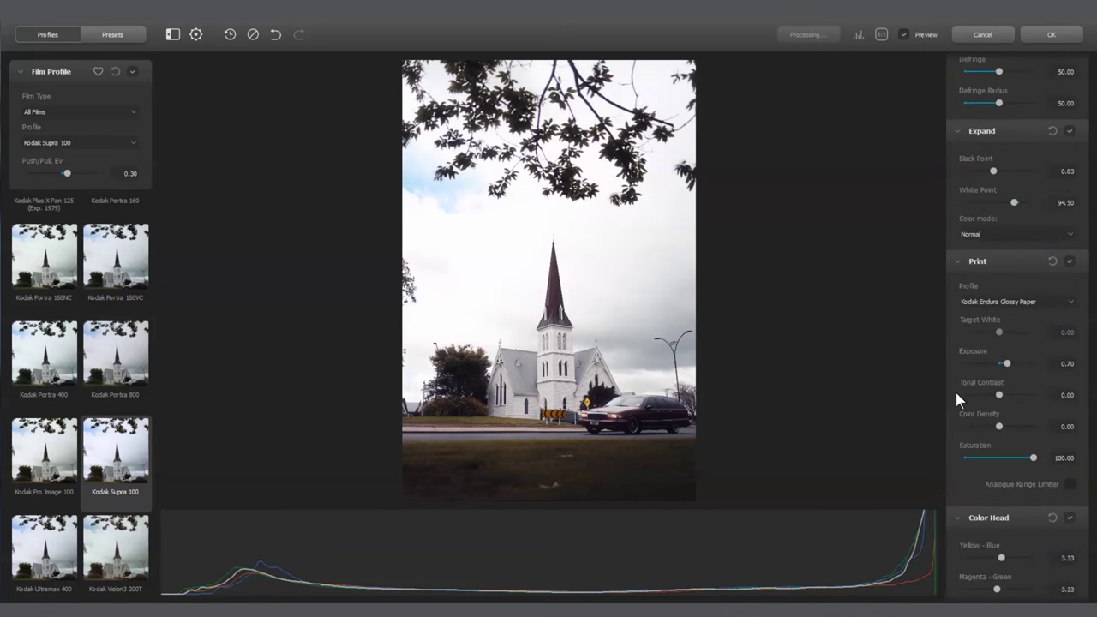
pyautogui.click(1034, 37)
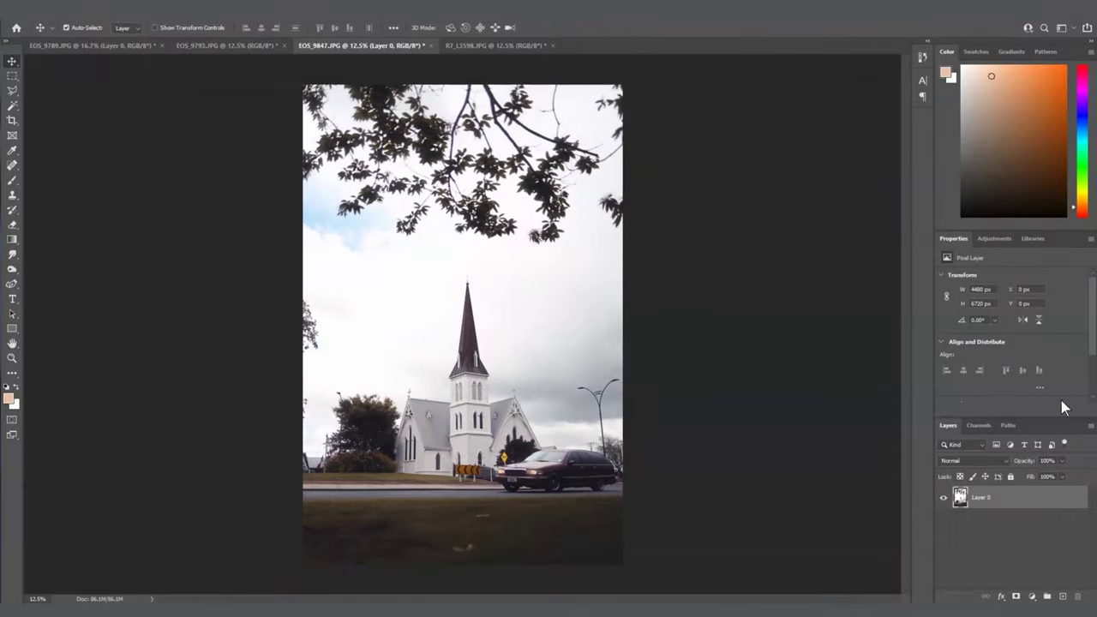
pyautogui.click(29, 17)
pyautogui.click(67, 159)
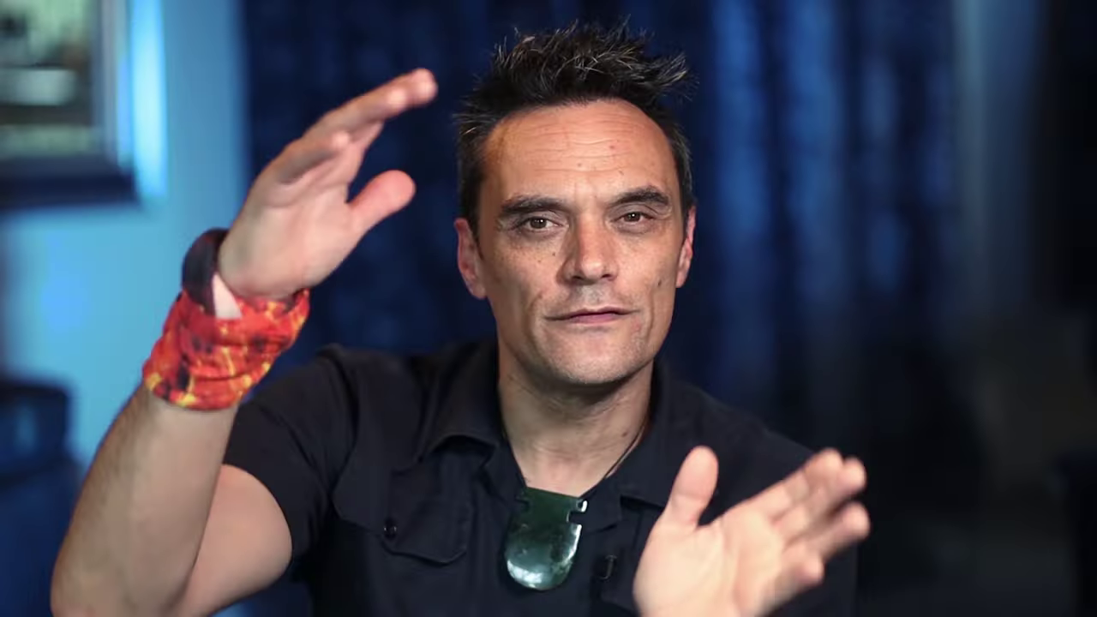